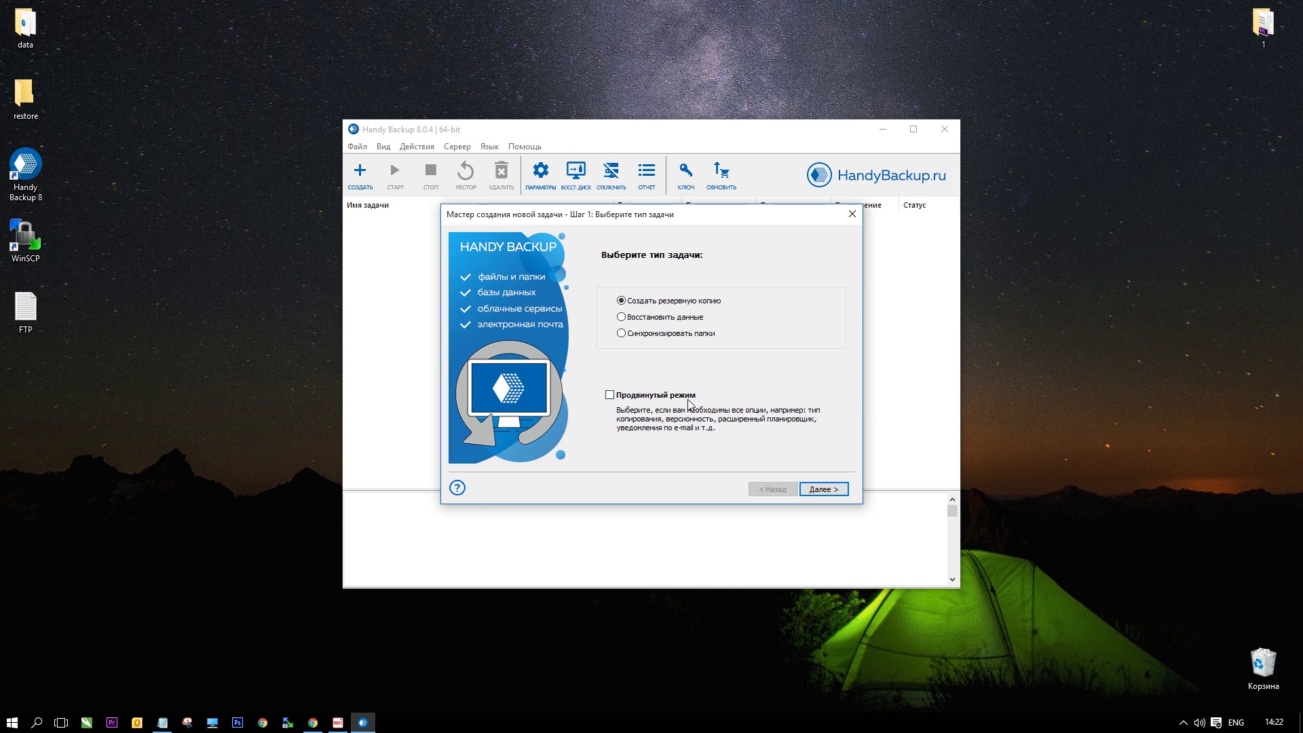
Step: Start a new backup task in advanced mode and choose the data folder in My Desktop as the backup source
key(Return)
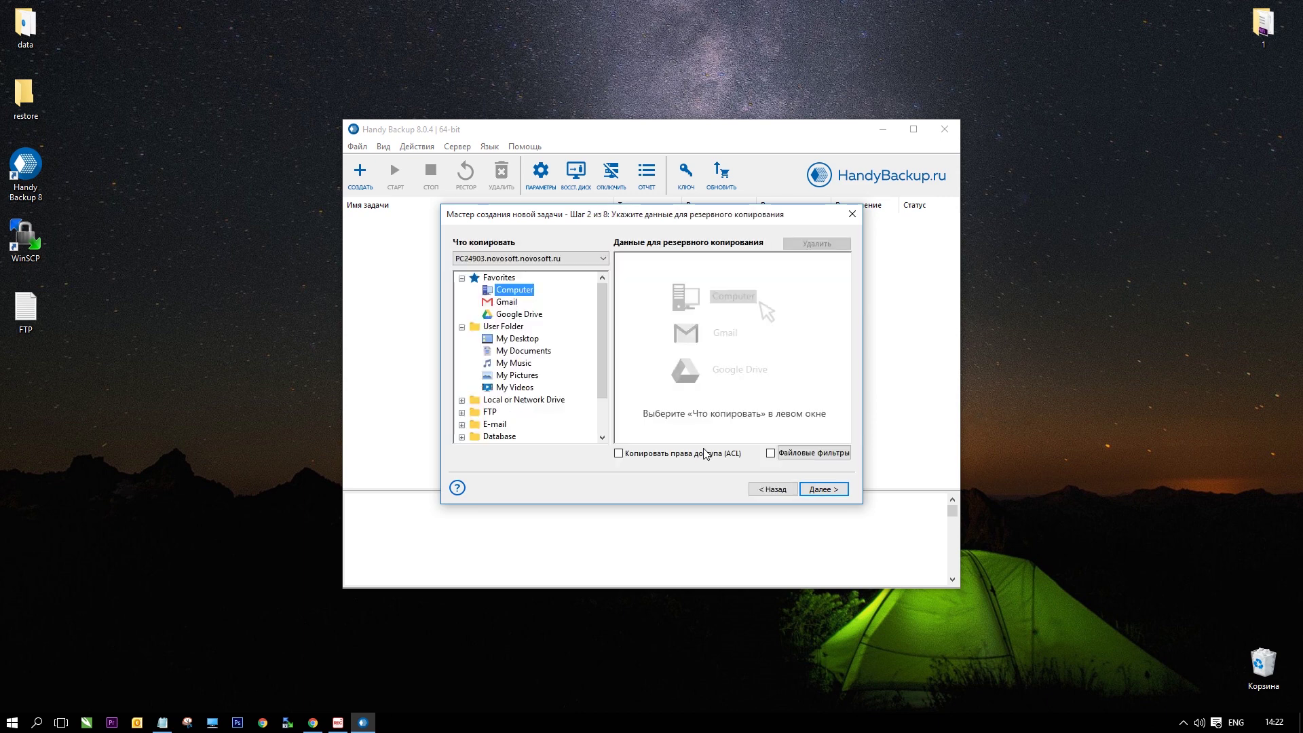
double_click(517, 338)
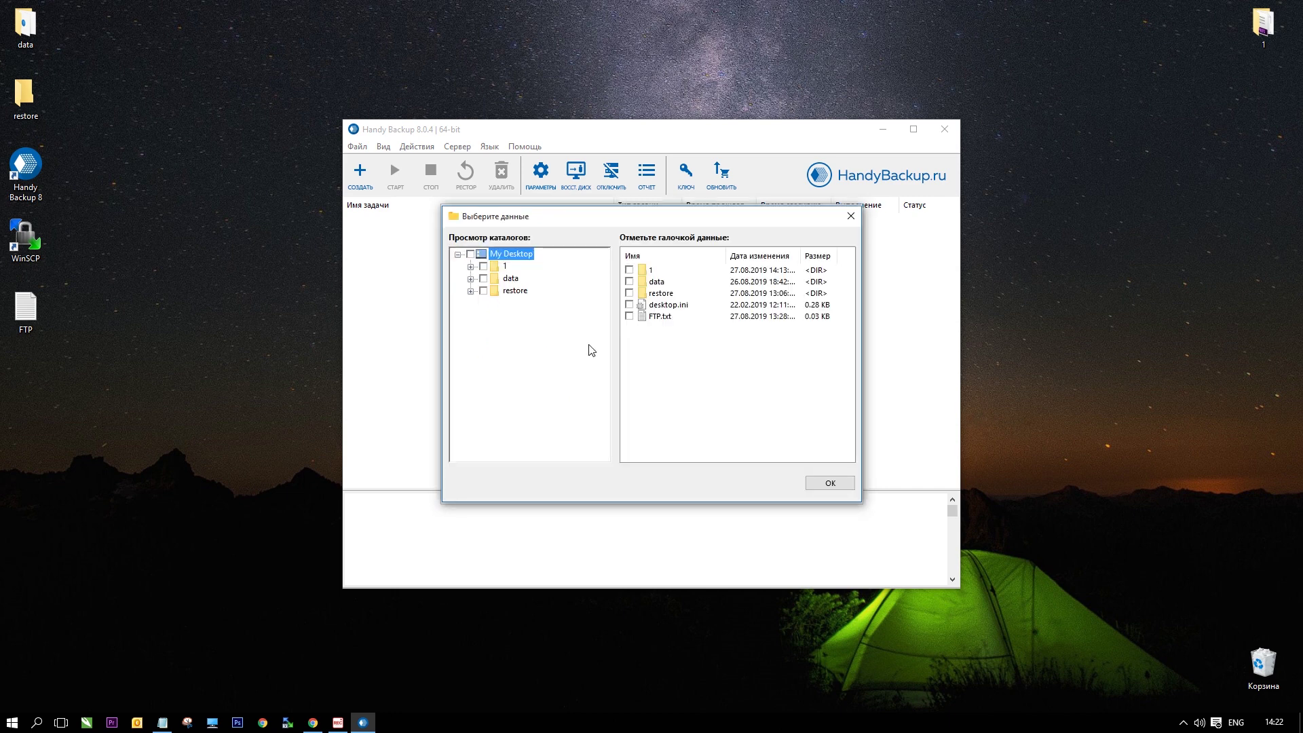
click(630, 281)
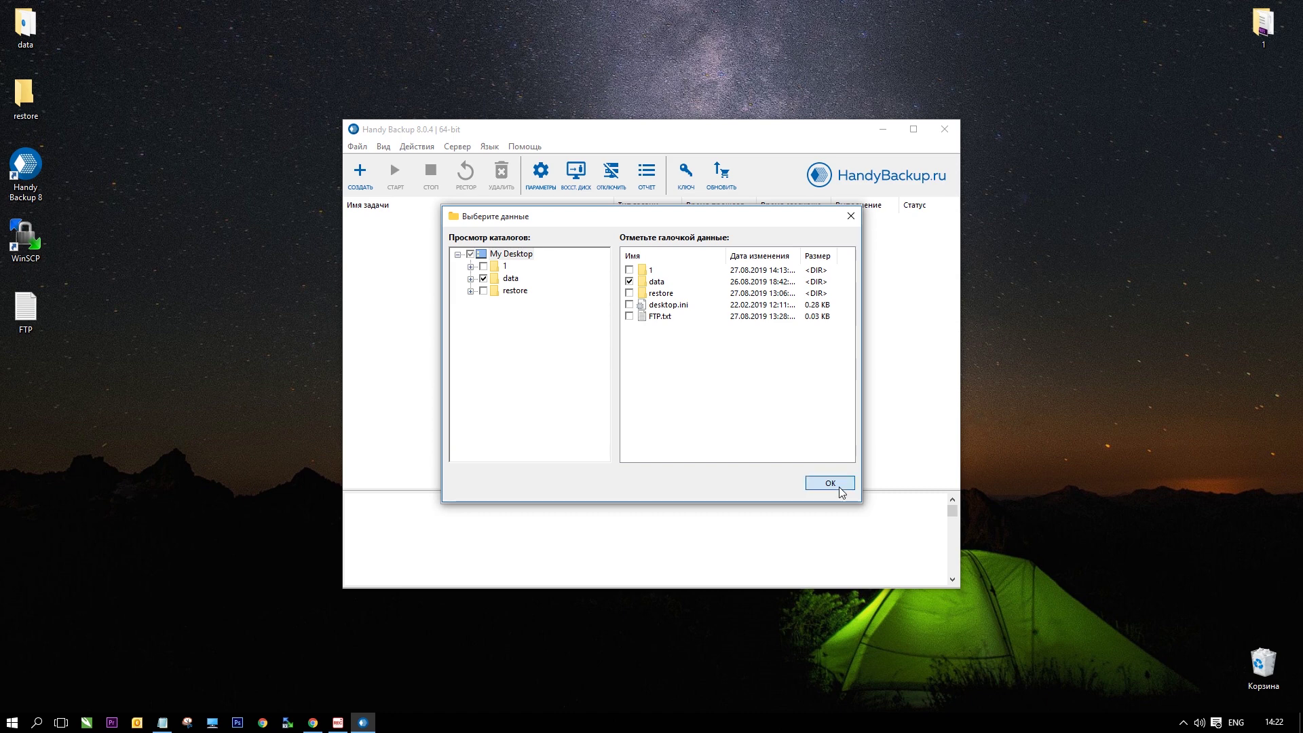
click(830, 483)
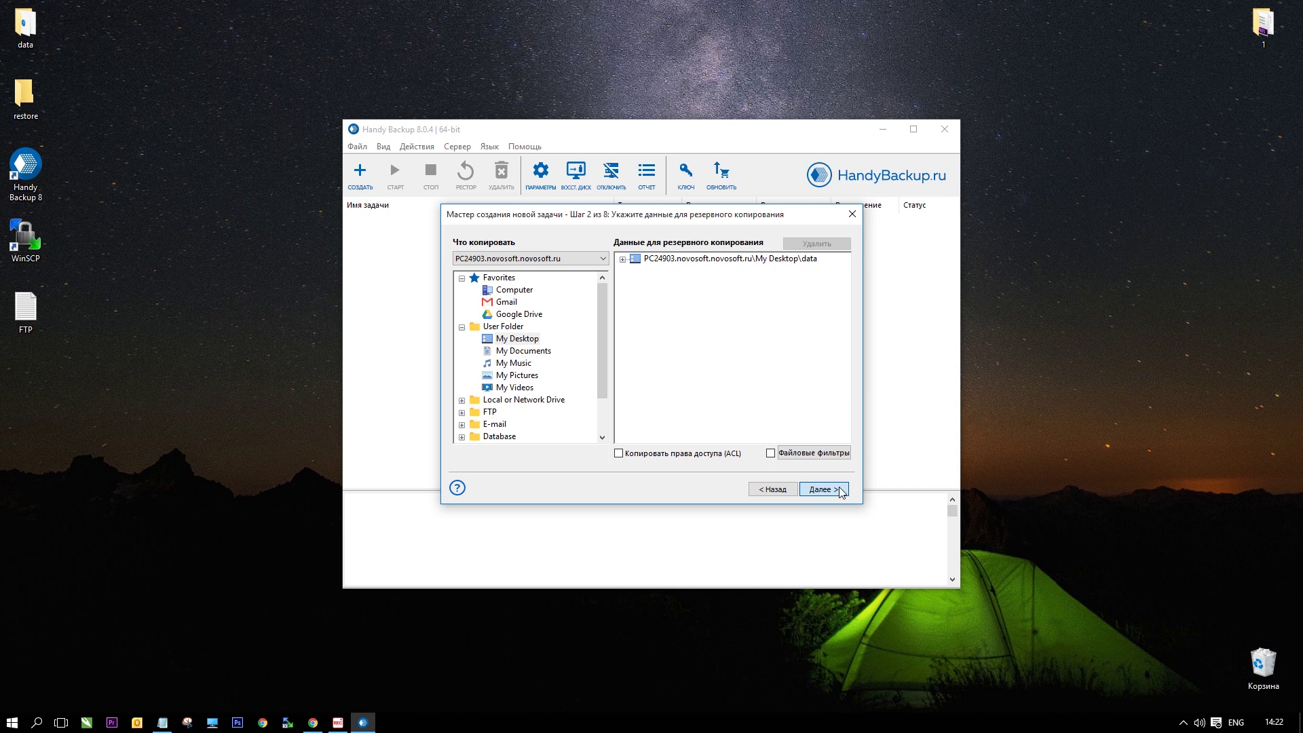
click(841, 491)
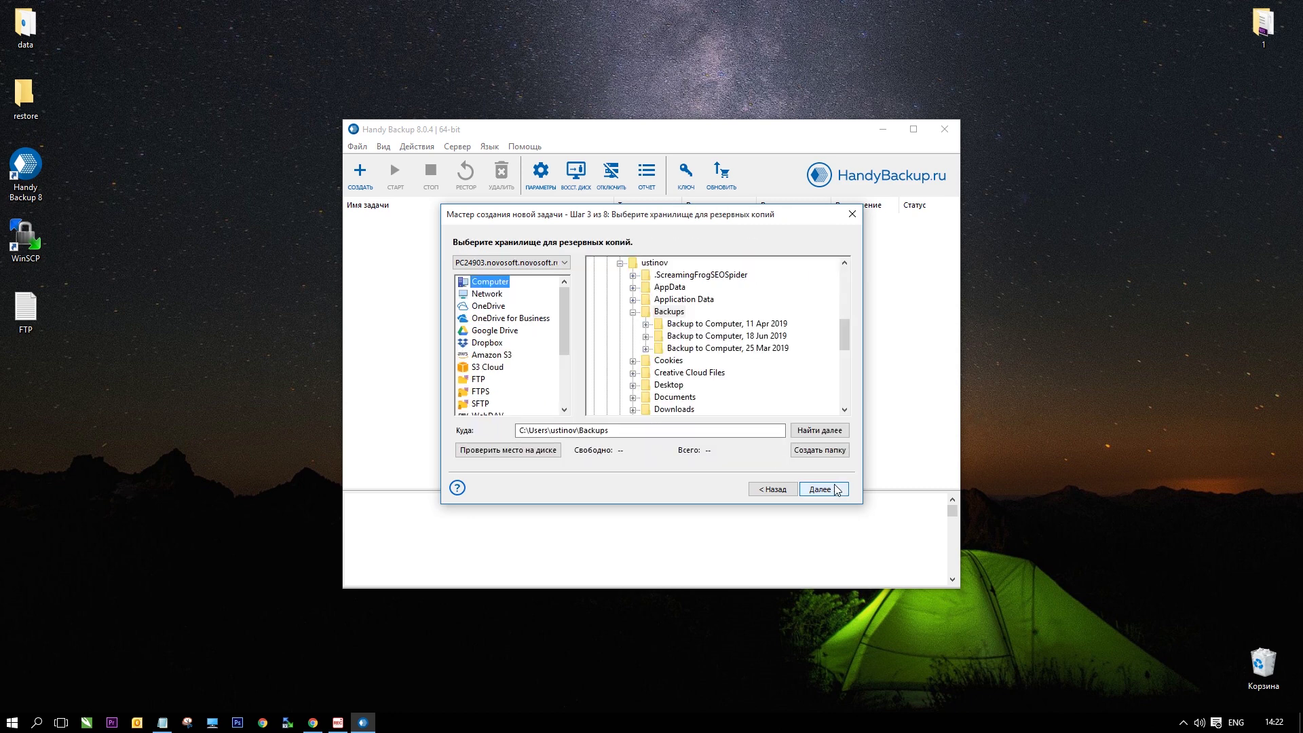
Step: Create and test an FTP connection to 192.168.5.10 on port 21 with the FTP username and password, and use it as the backup storage
click(481, 378)
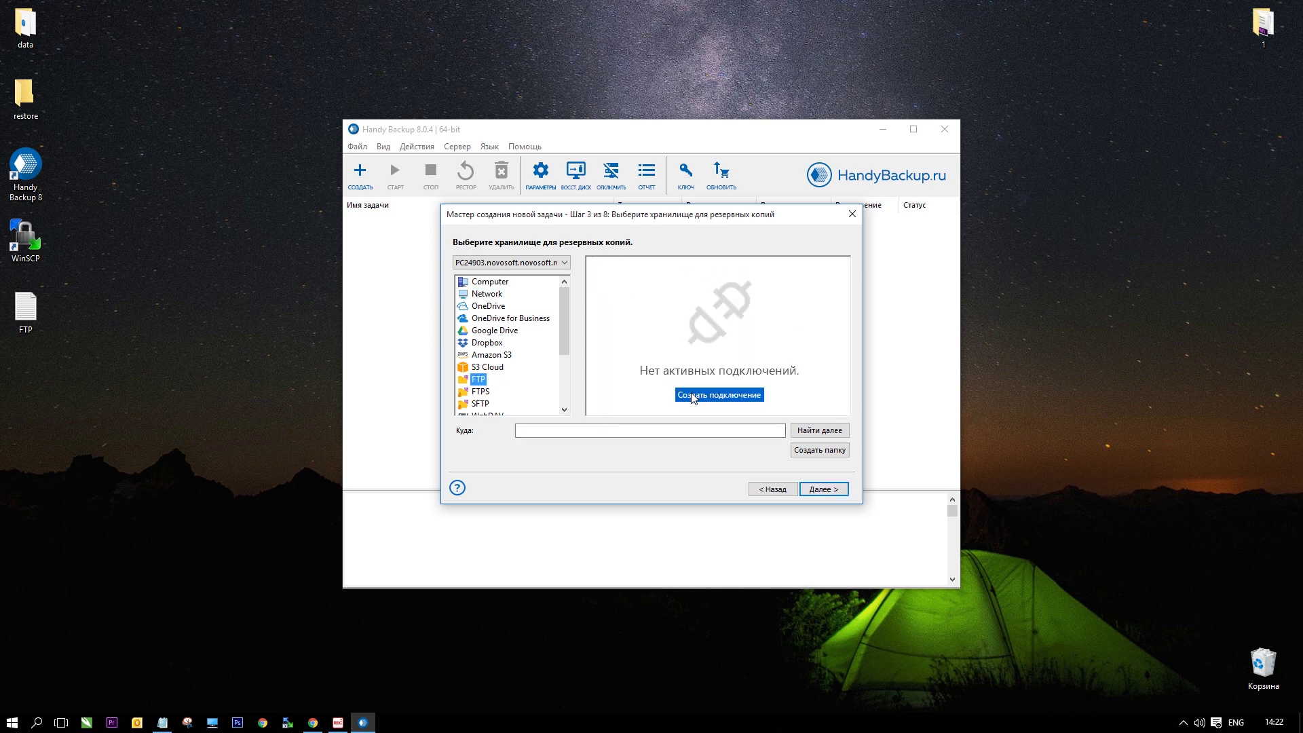
click(699, 394)
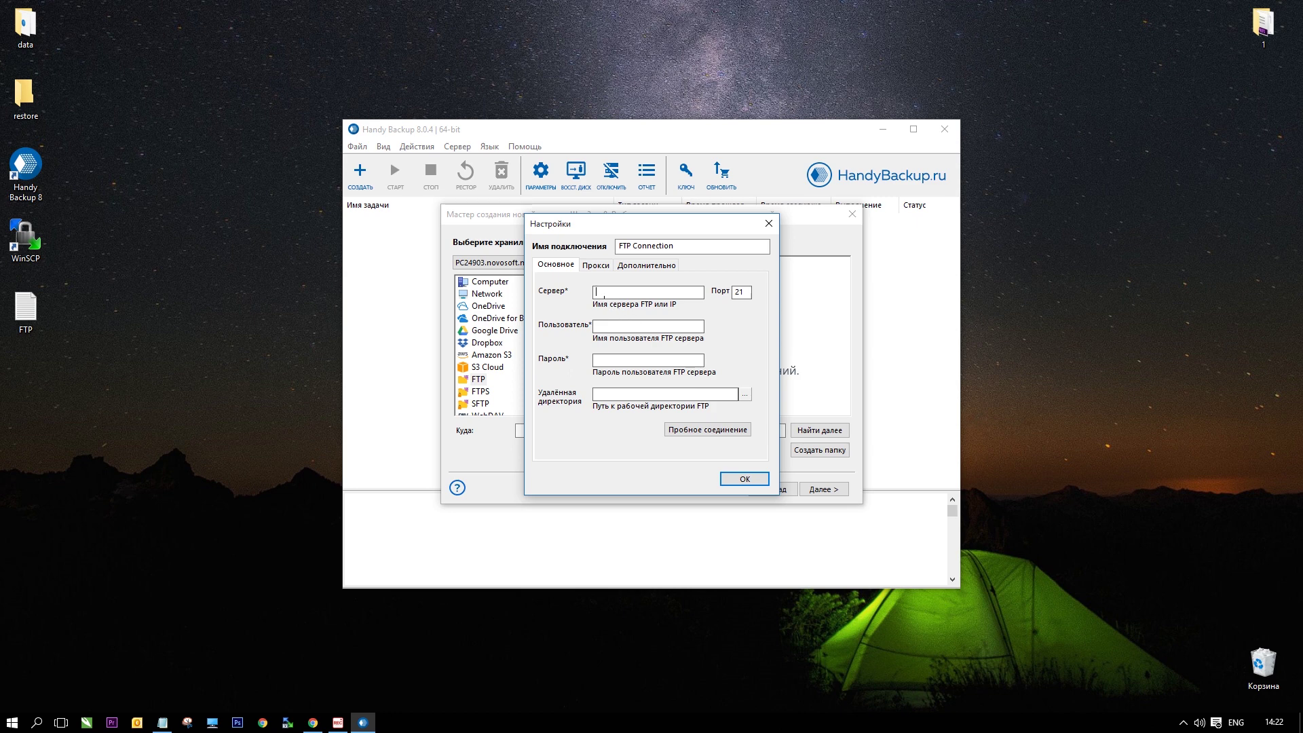
click(708, 430)
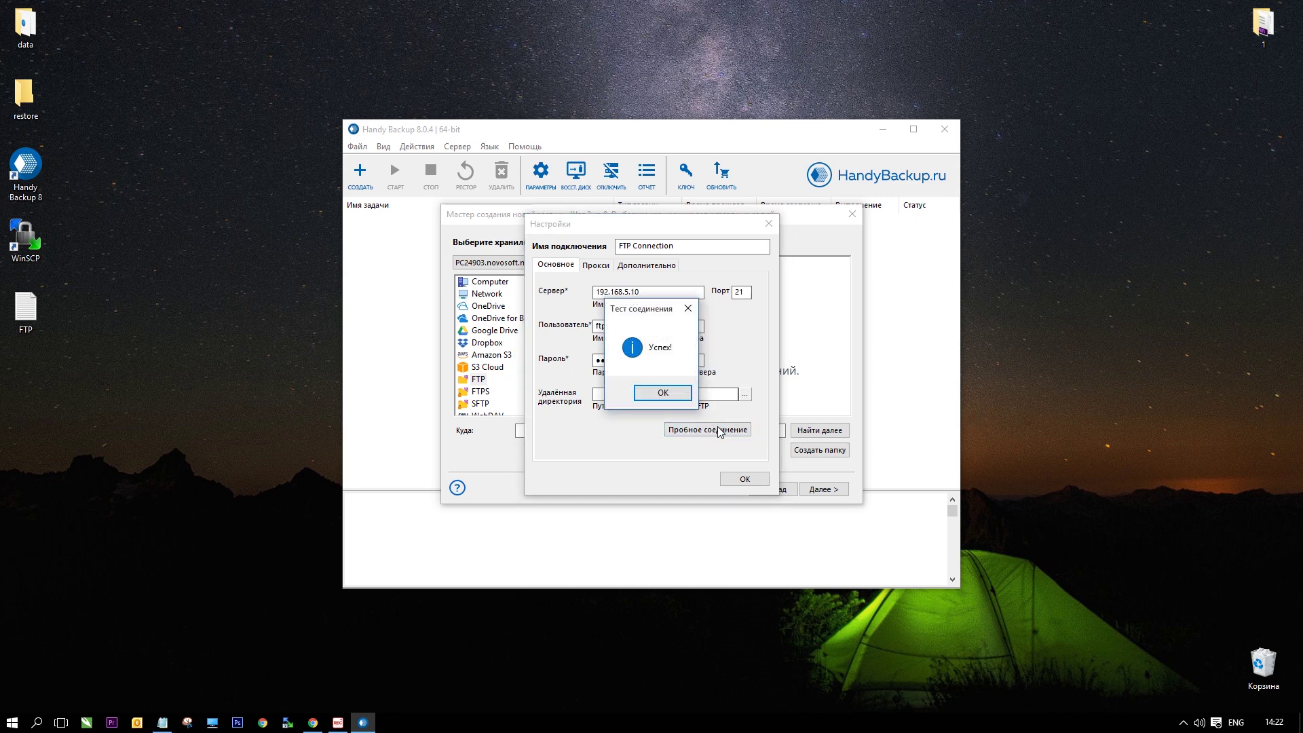
click(670, 395)
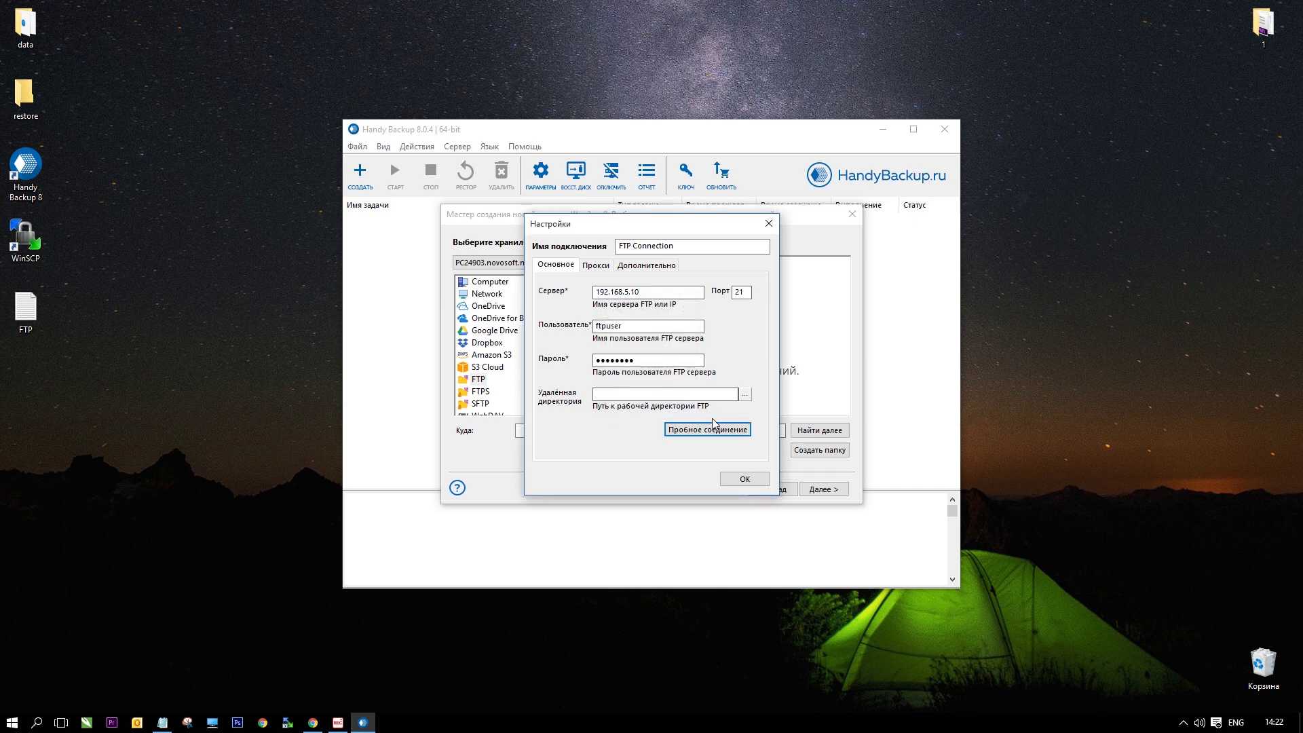
click(742, 481)
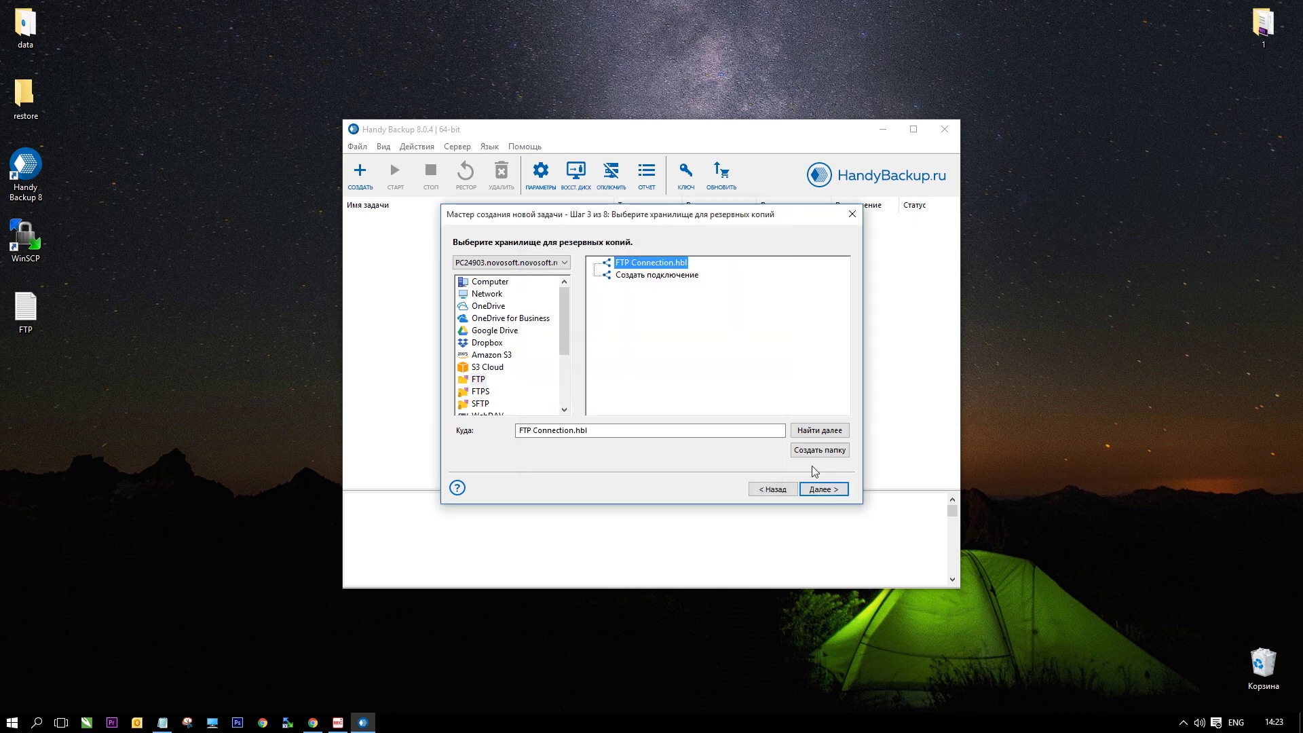
click(826, 489)
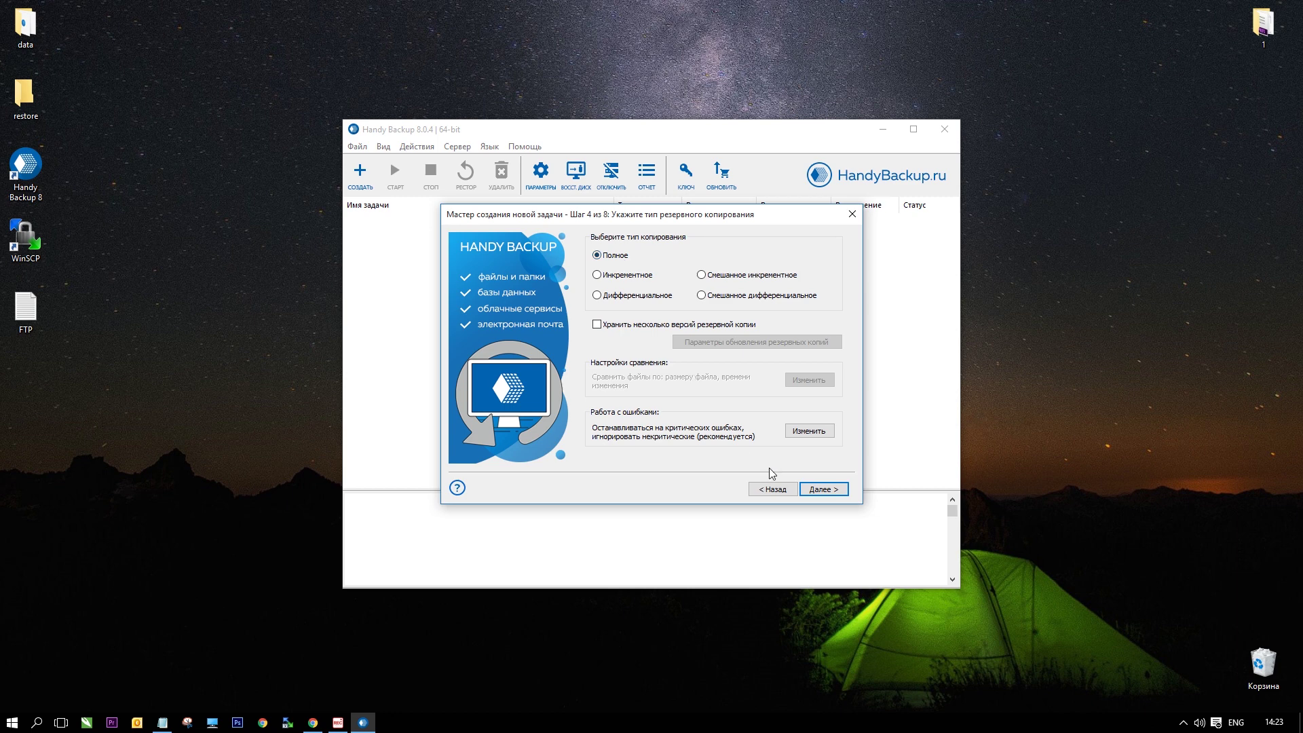
Step: Keep the full backup type and leave compression, encryption, scheduling, external programs and e-mail notifications disabled
click(817, 490)
click(816, 489)
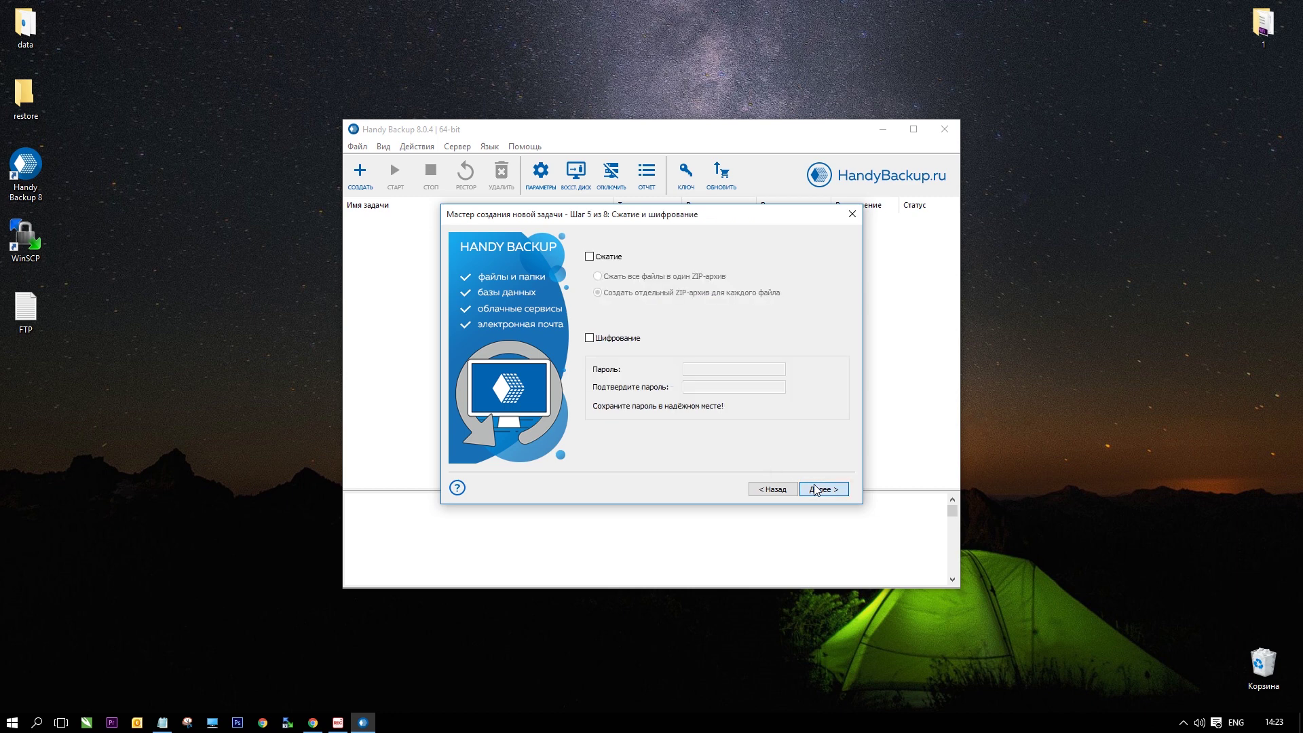
click(816, 489)
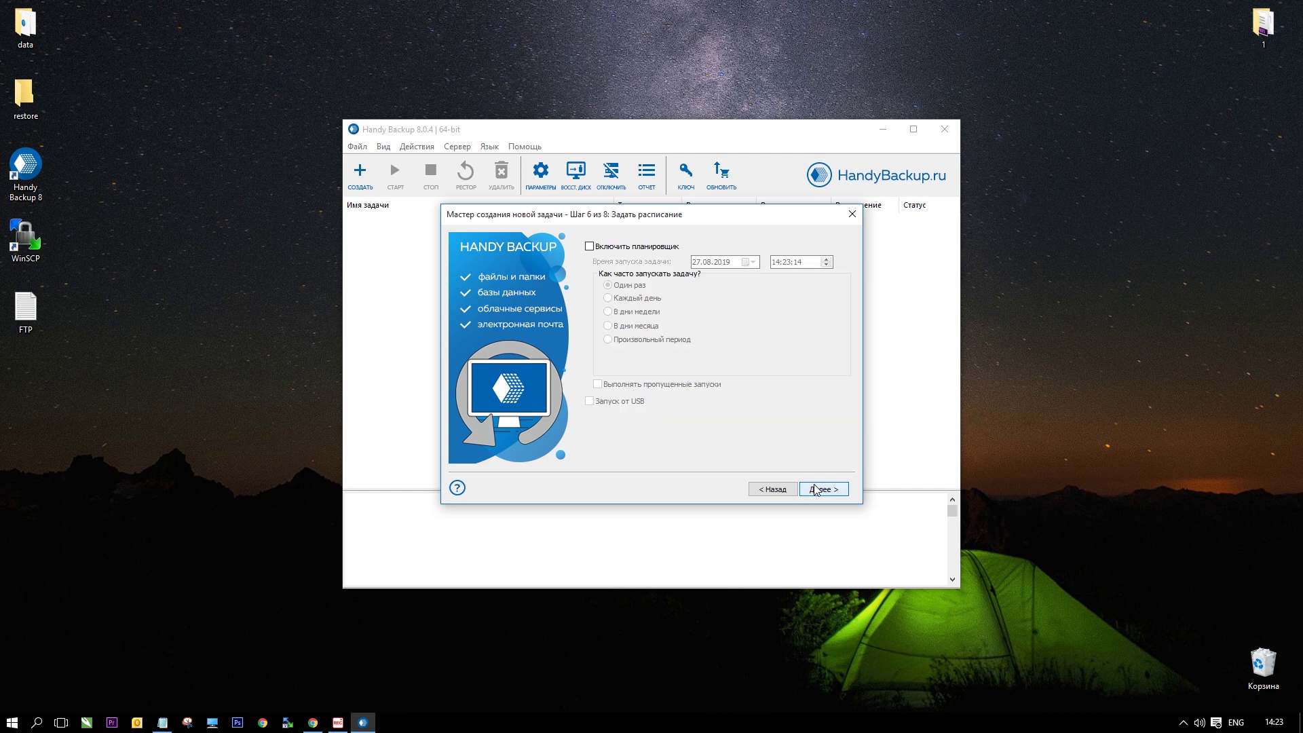
click(817, 489)
click(817, 489)
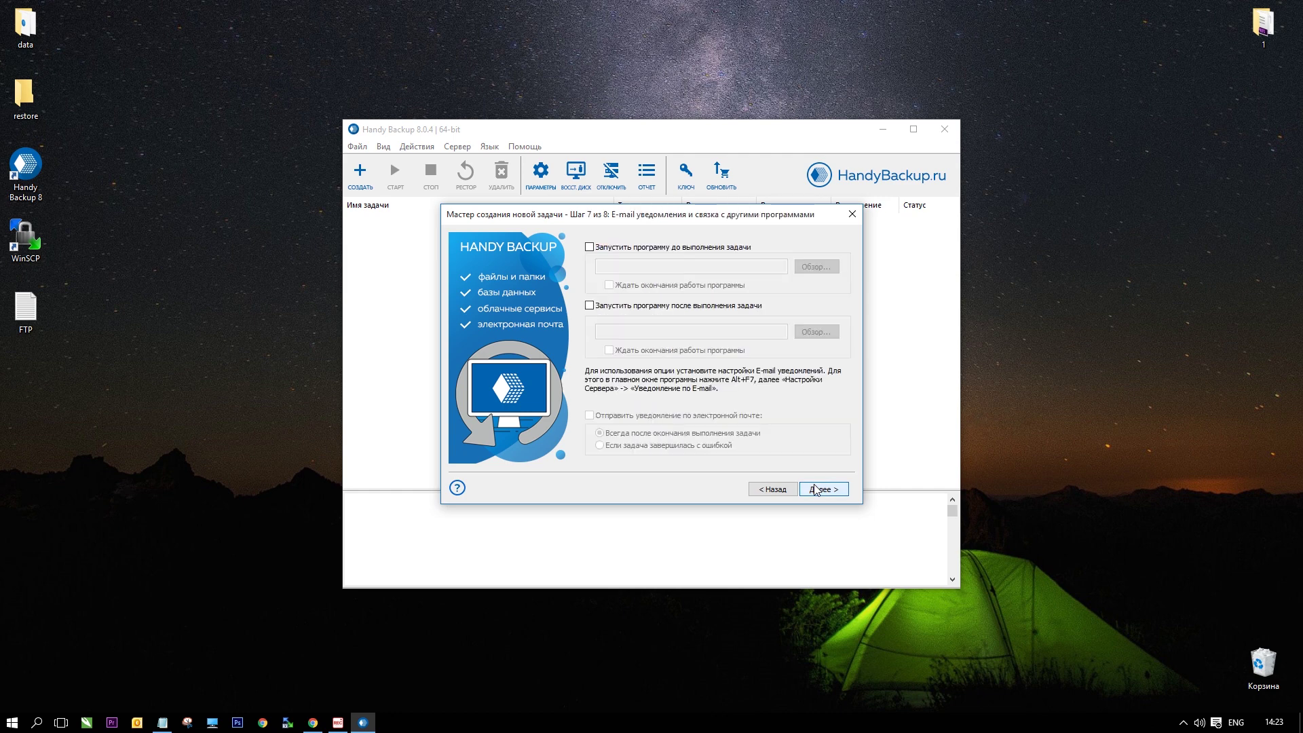
click(816, 489)
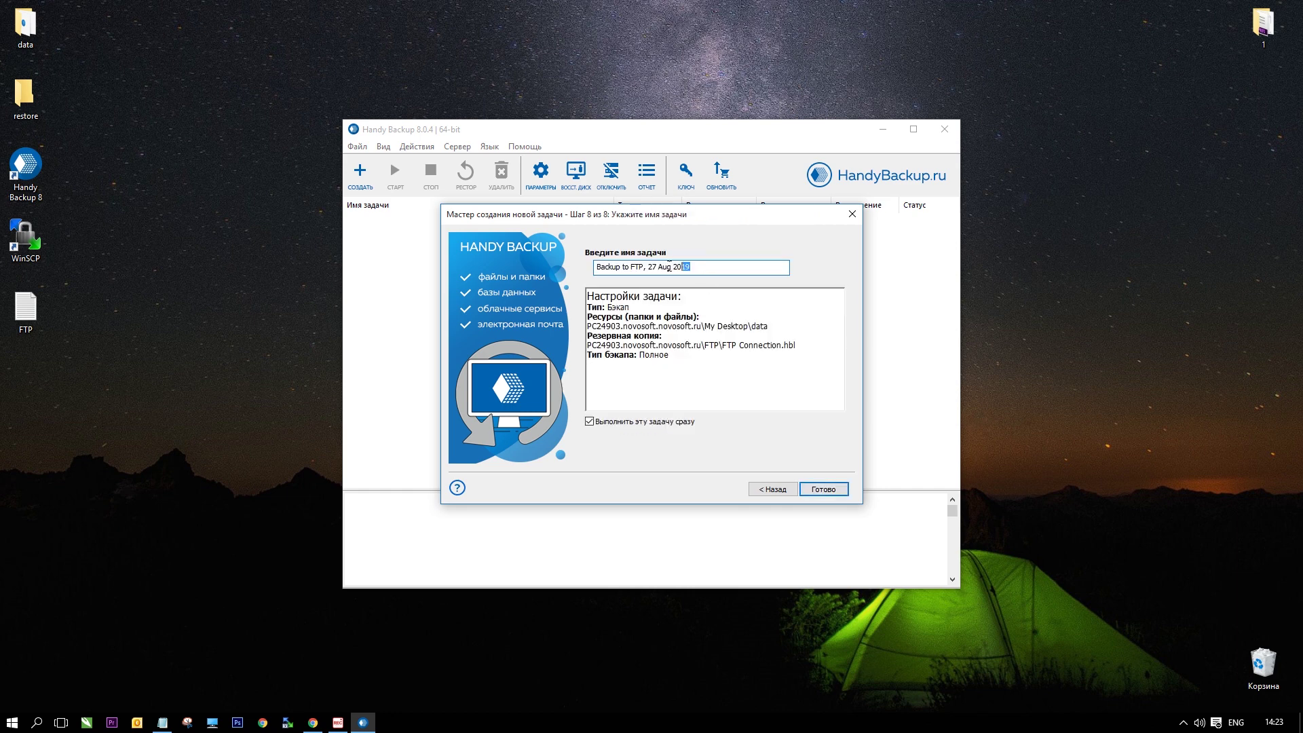
Step: Review the task's type, source, destination and backup type, then finish creating it with immediate execution enabled
double_click(618, 308)
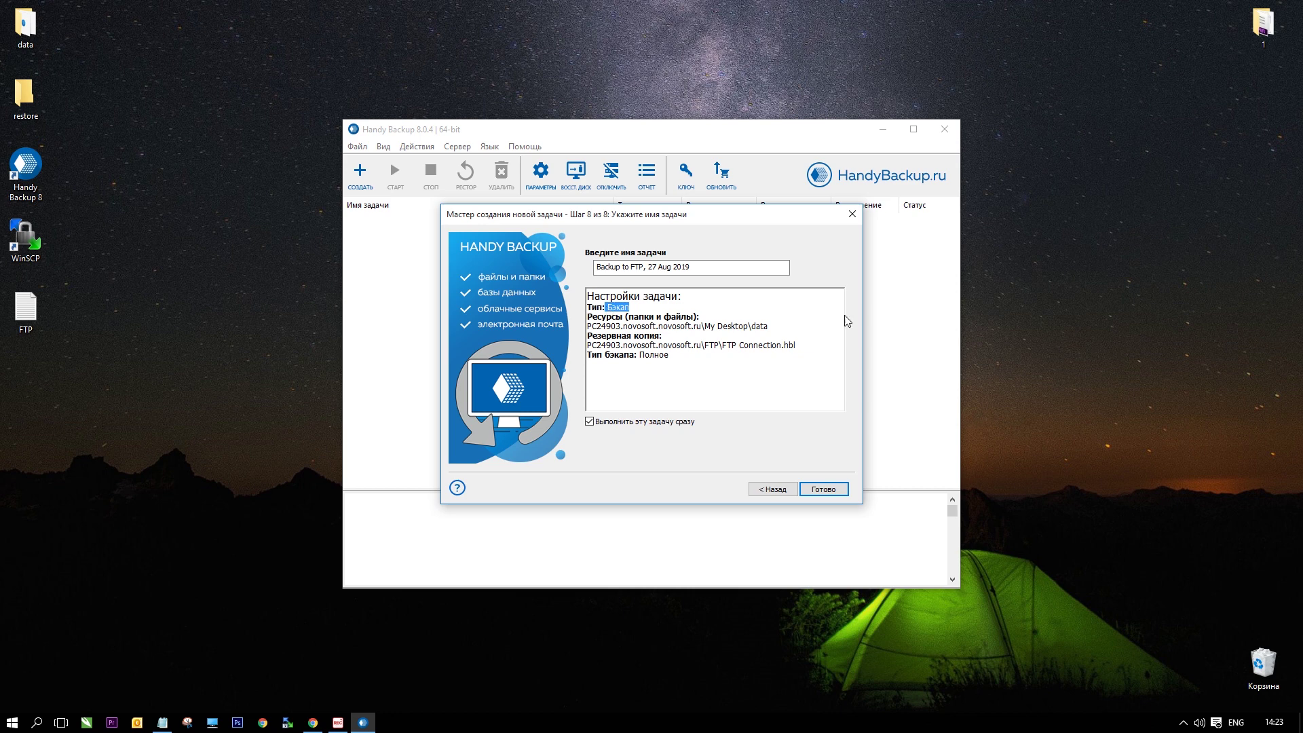
drag(768, 326, 567, 329)
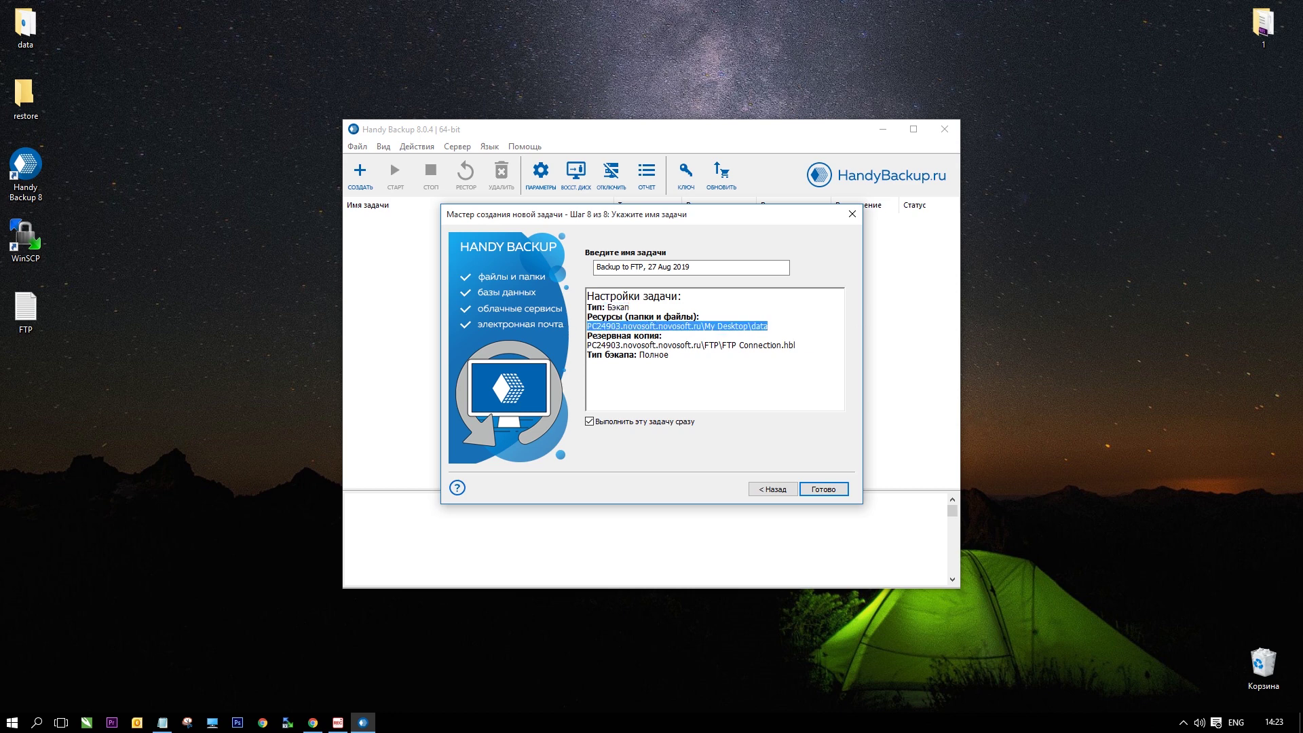
drag(795, 346, 571, 349)
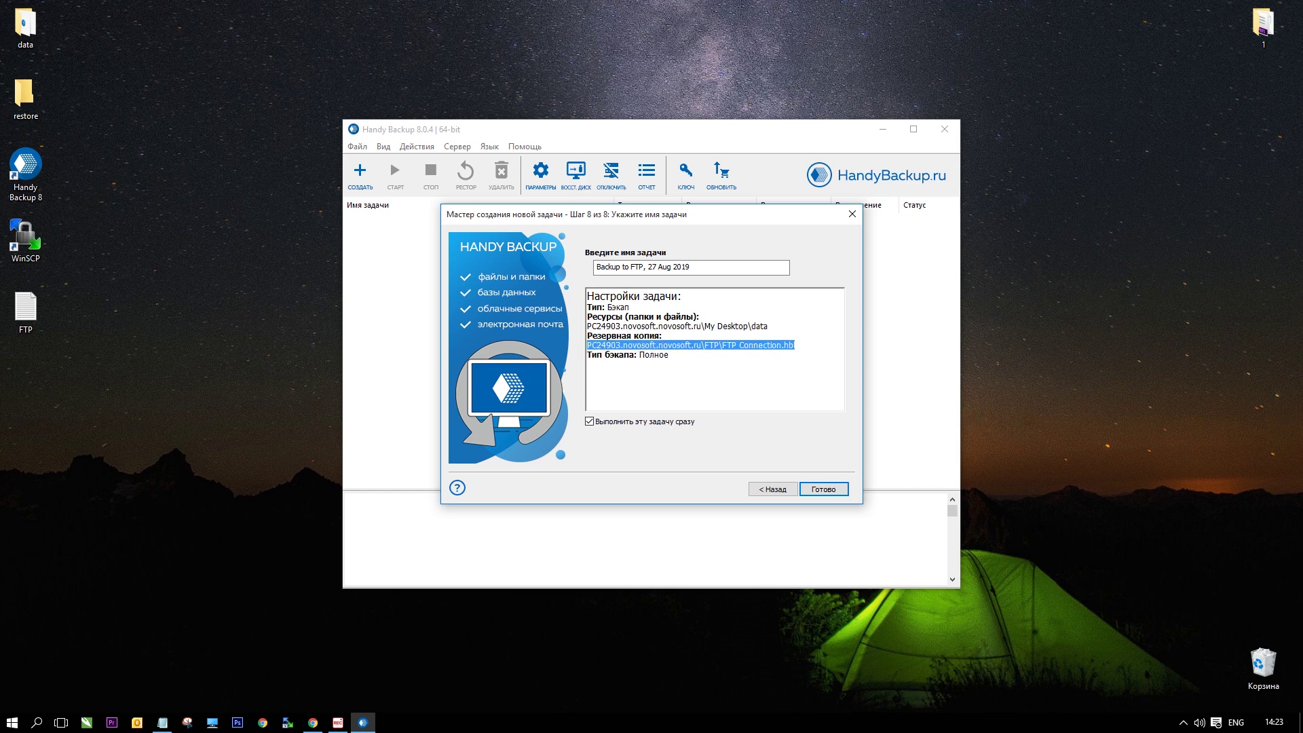
drag(669, 354, 641, 358)
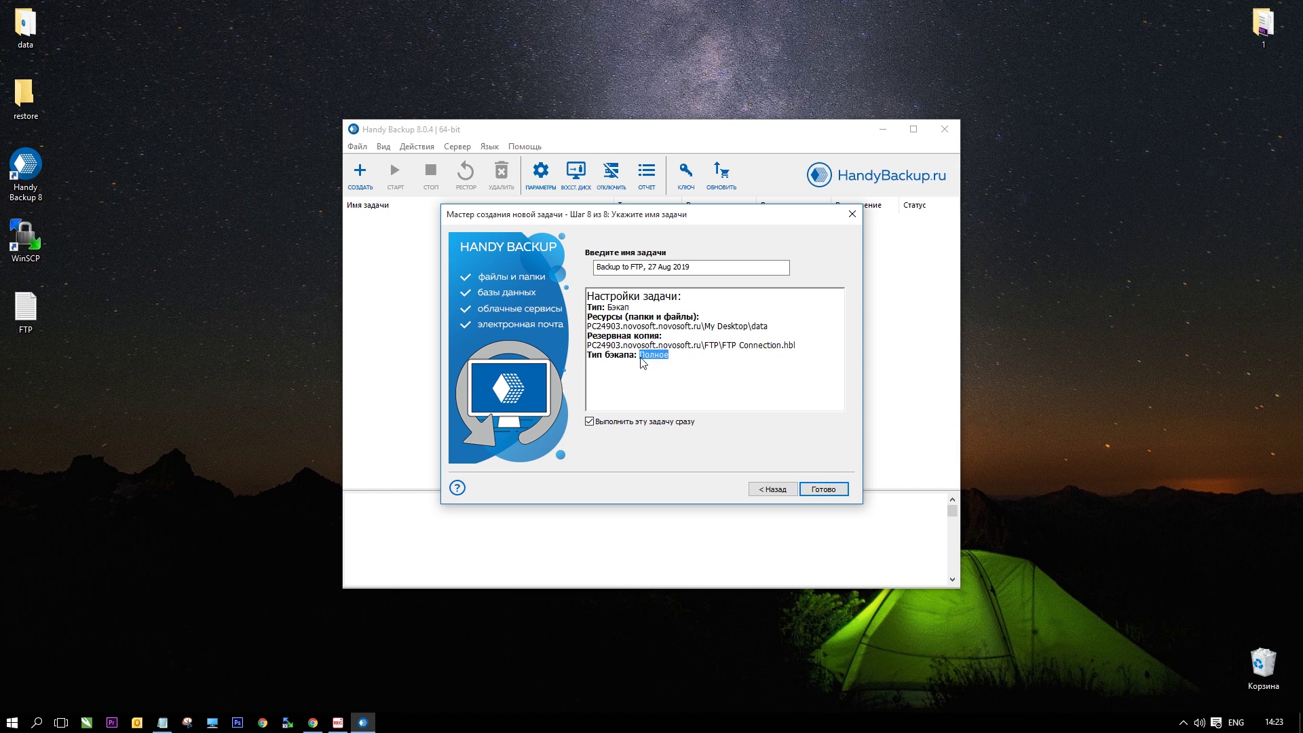
click(678, 422)
click(822, 488)
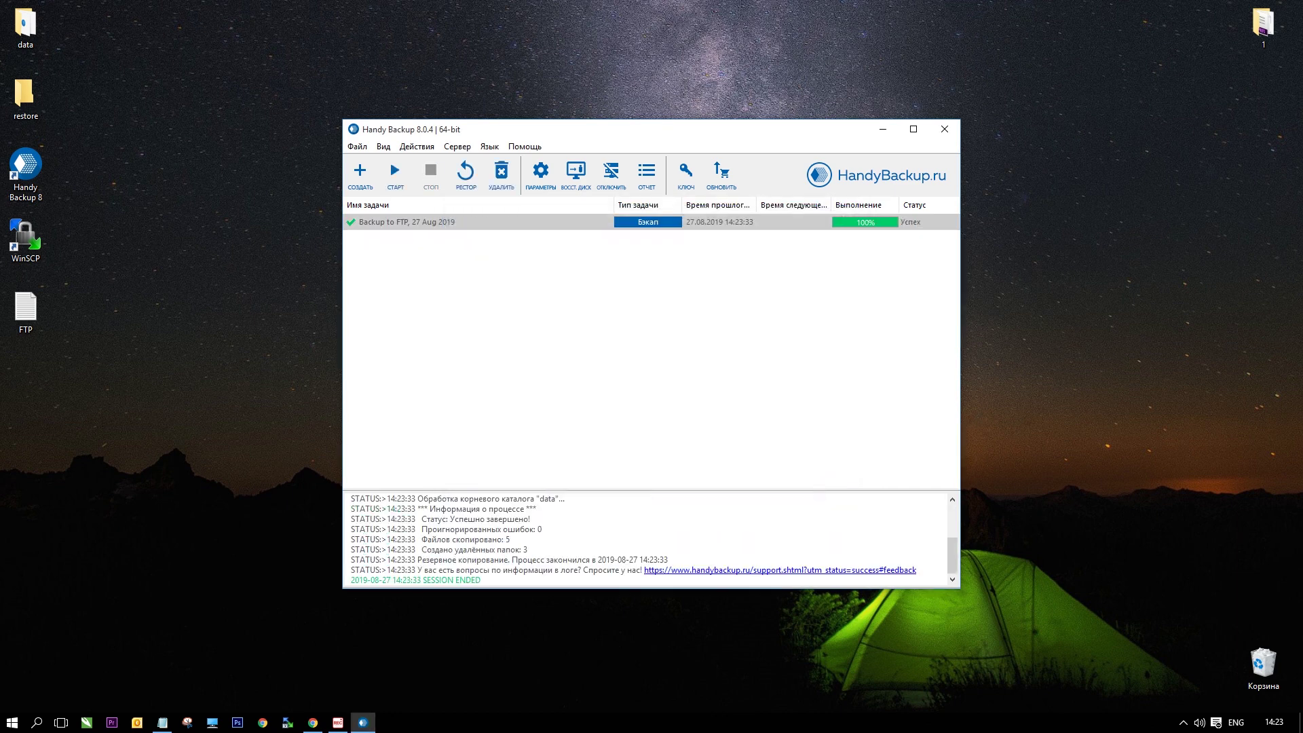
drag(791, 488, 838, 484)
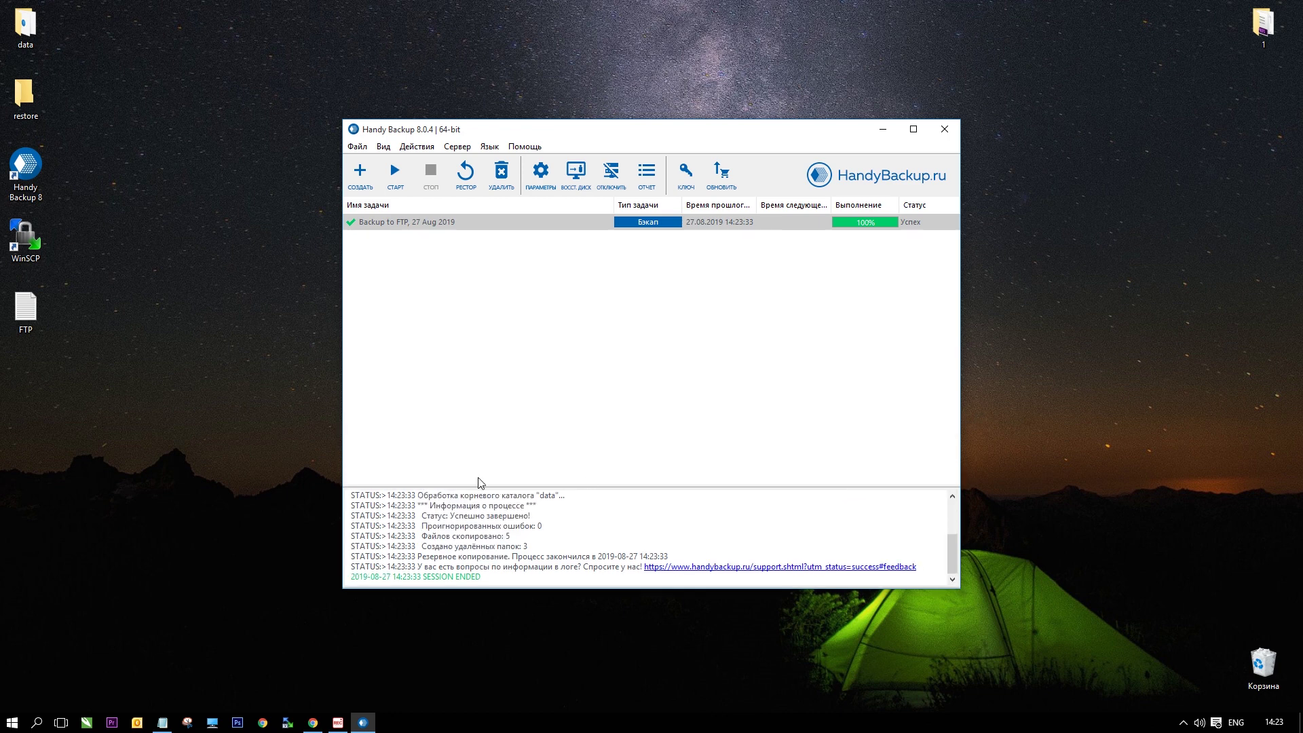
Step: Open WinSCP and log in to 192.168.5.10 over unencrypted FTP on port 21 with the FTP username and password
click(31, 252)
double_click(30, 253)
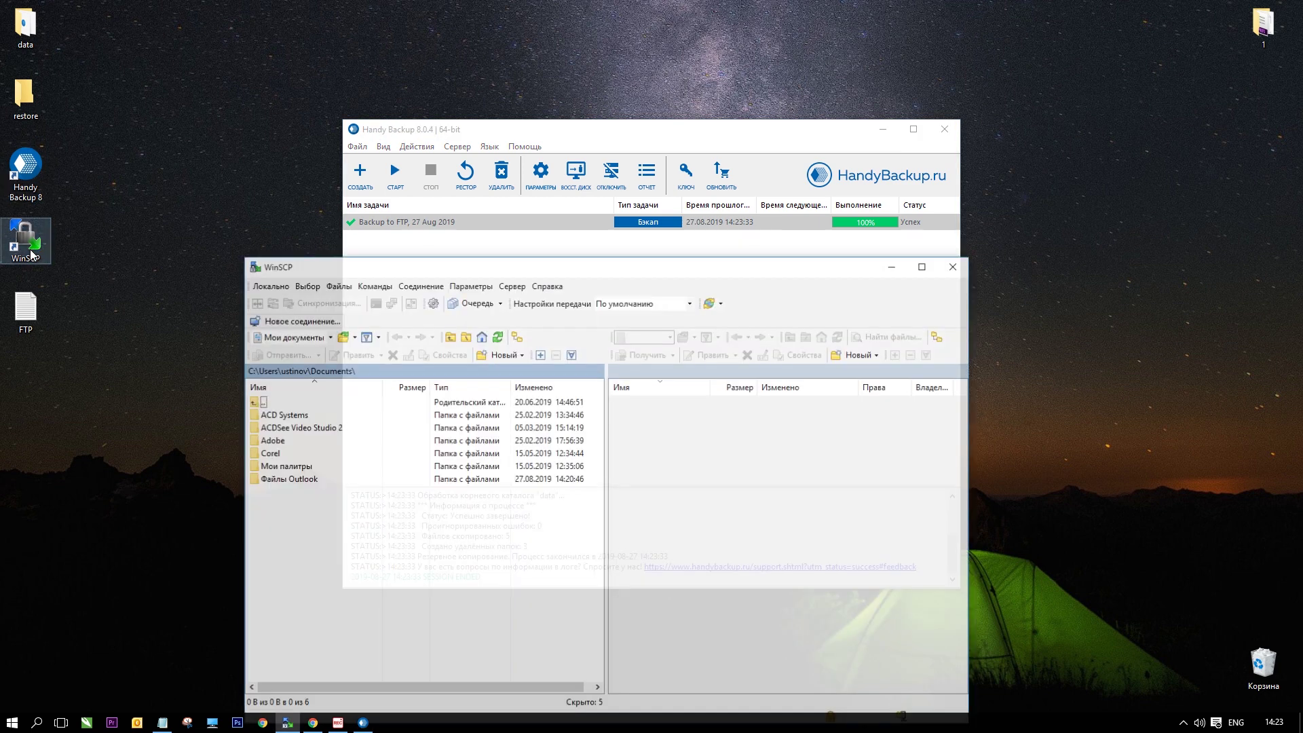
click(633, 411)
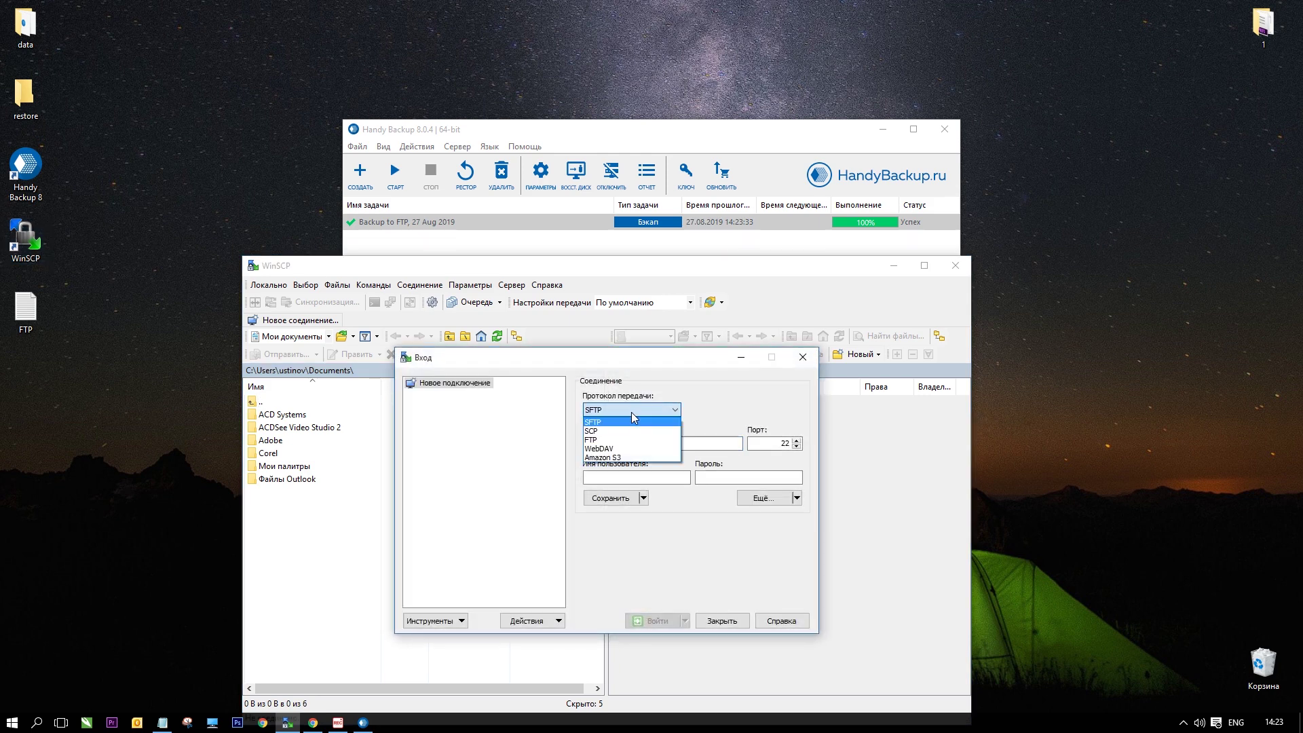
click(633, 440)
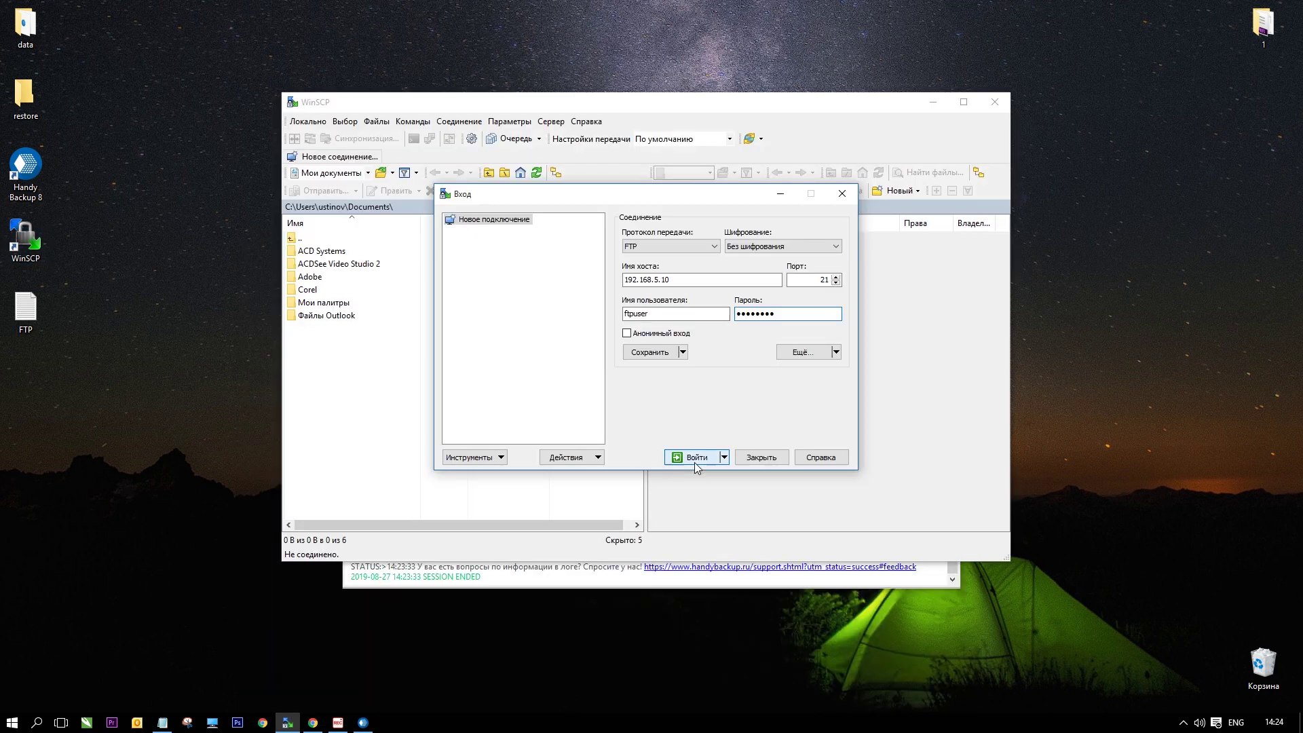
click(694, 462)
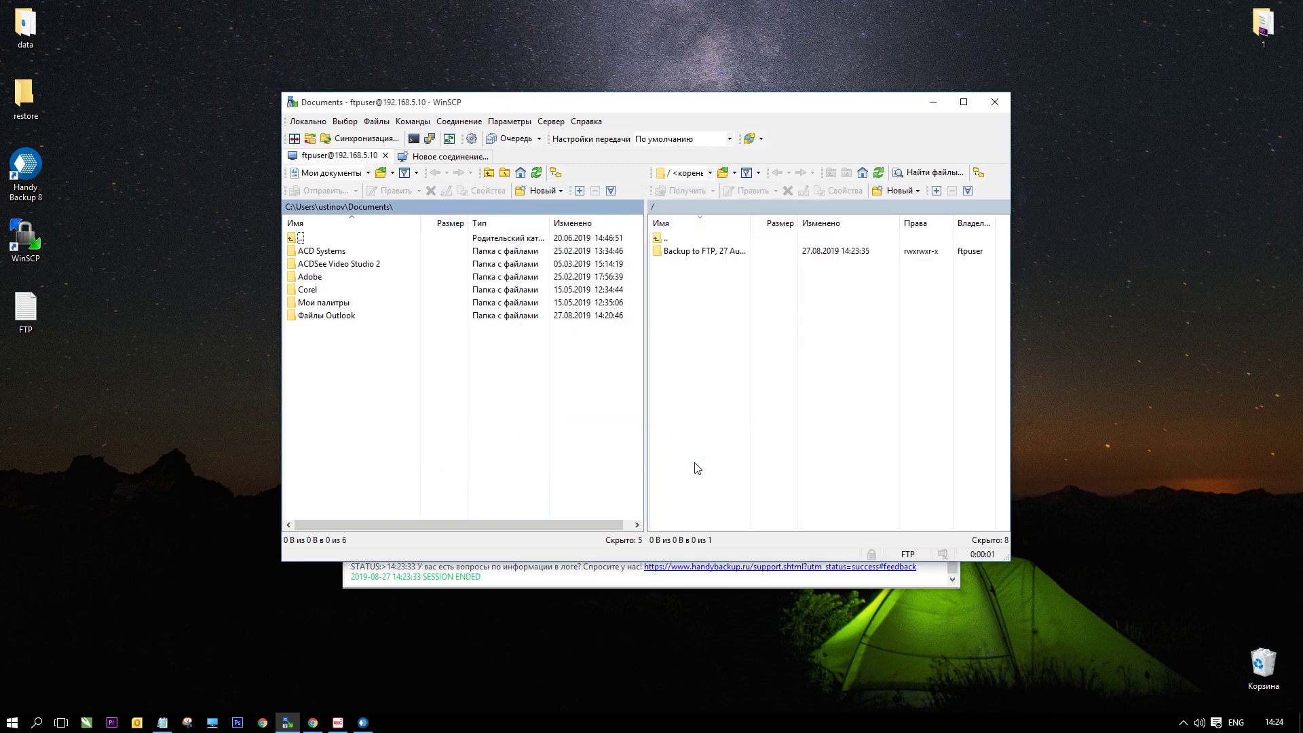
Step: Examine the backup on the FTP server, going through Backup to FTP, 27 Aug 2019, 0 (full) and Backup Files into data
click(721, 256)
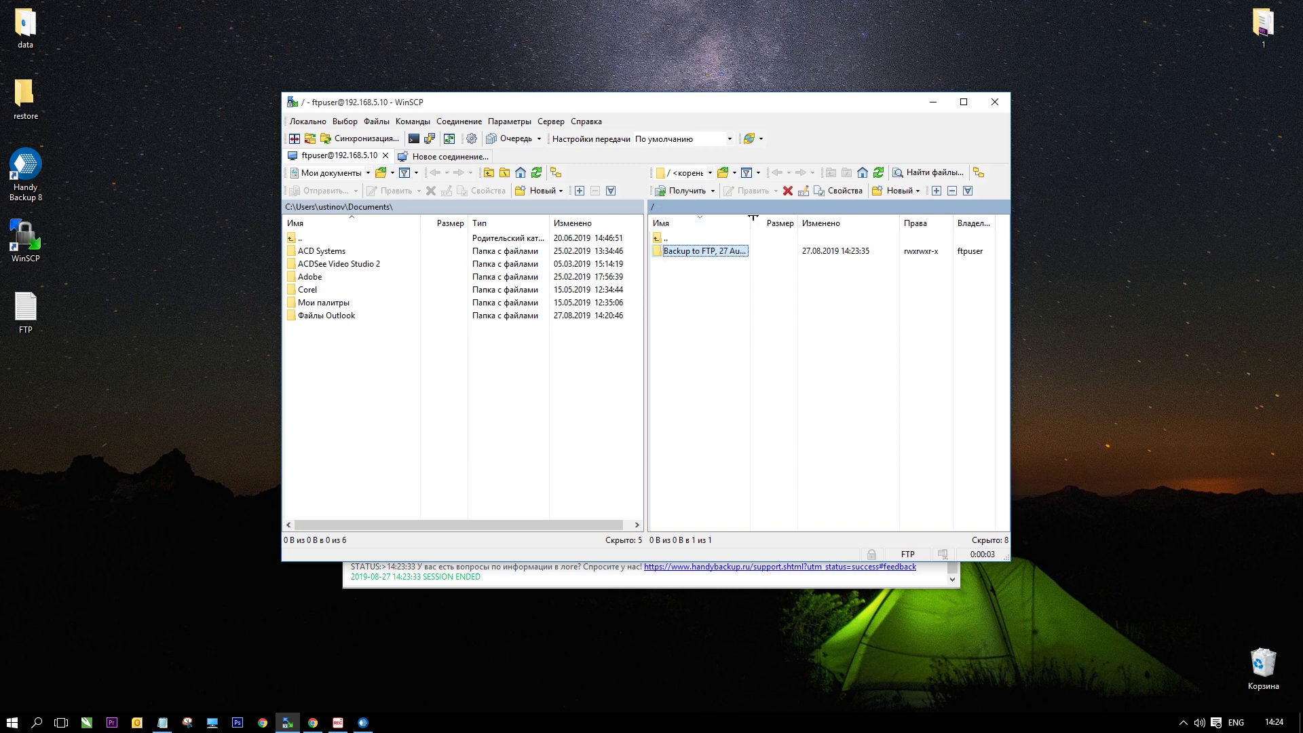
drag(749, 217, 807, 218)
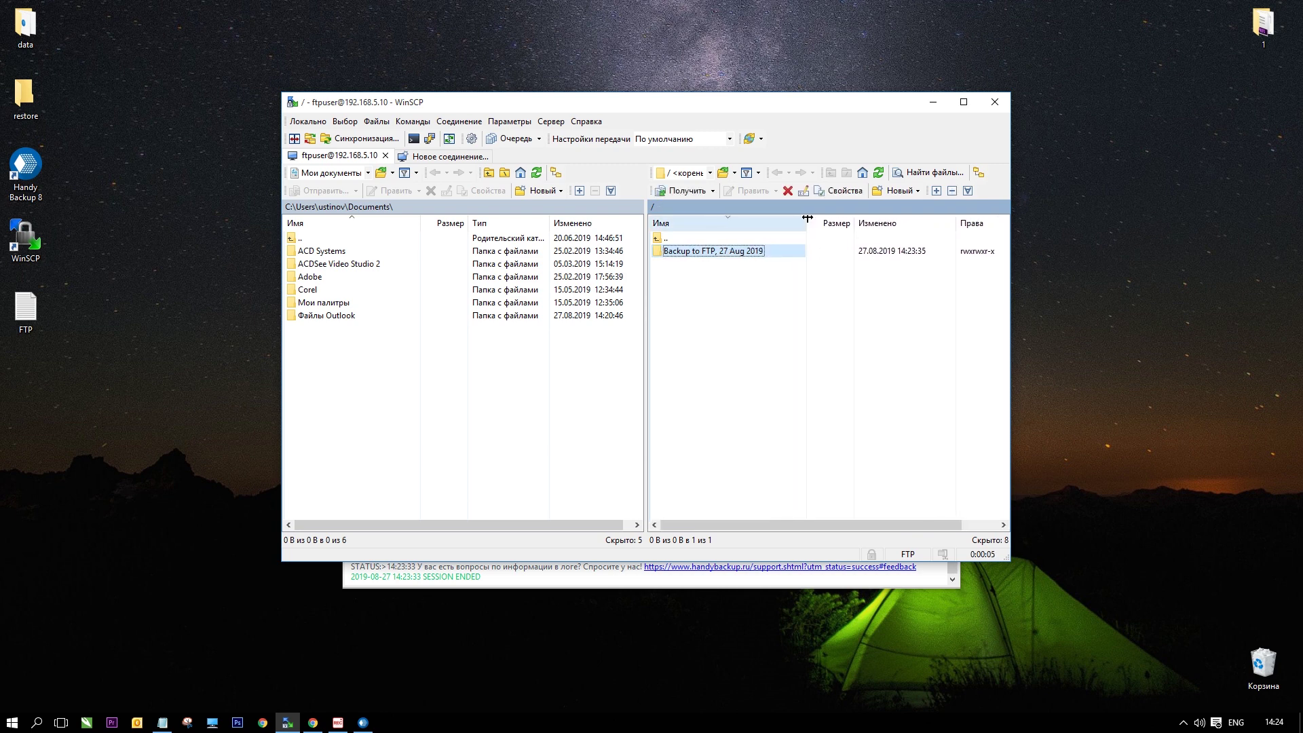
double_click(741, 253)
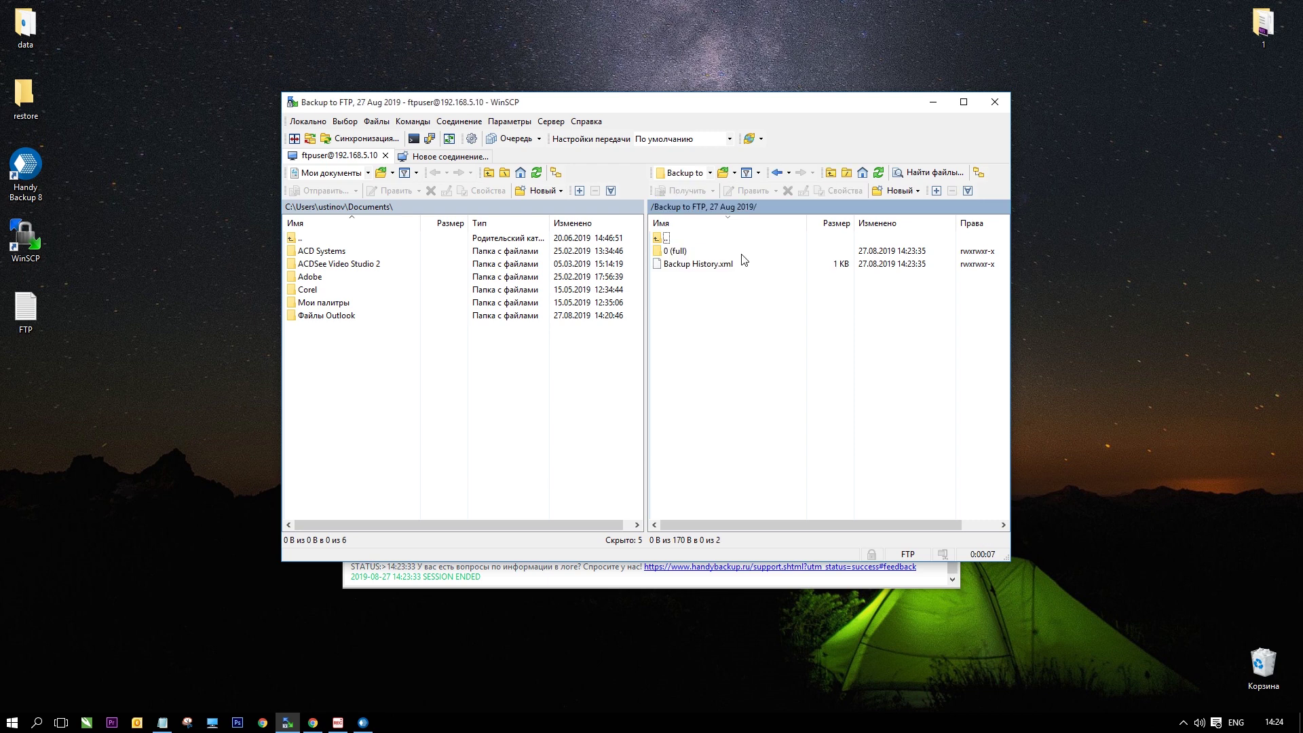
click(681, 254)
double_click(682, 254)
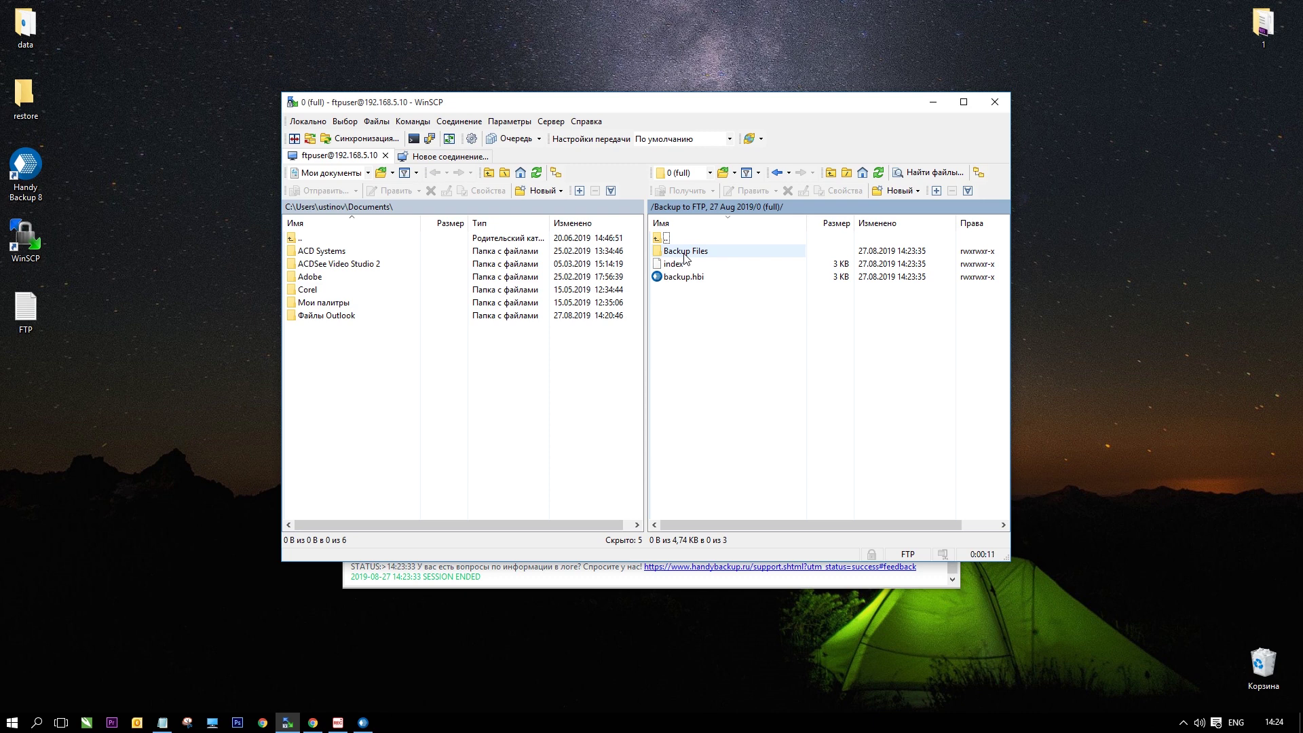
double_click(685, 252)
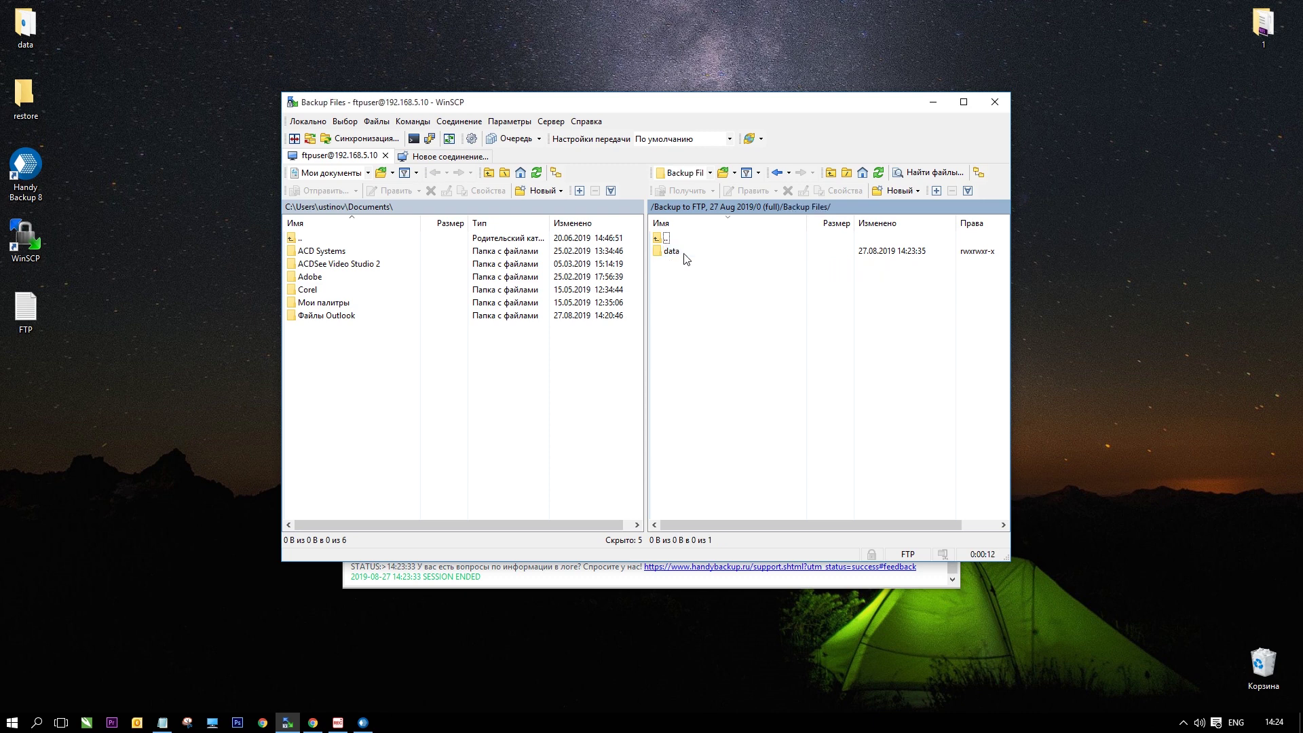
double_click(676, 253)
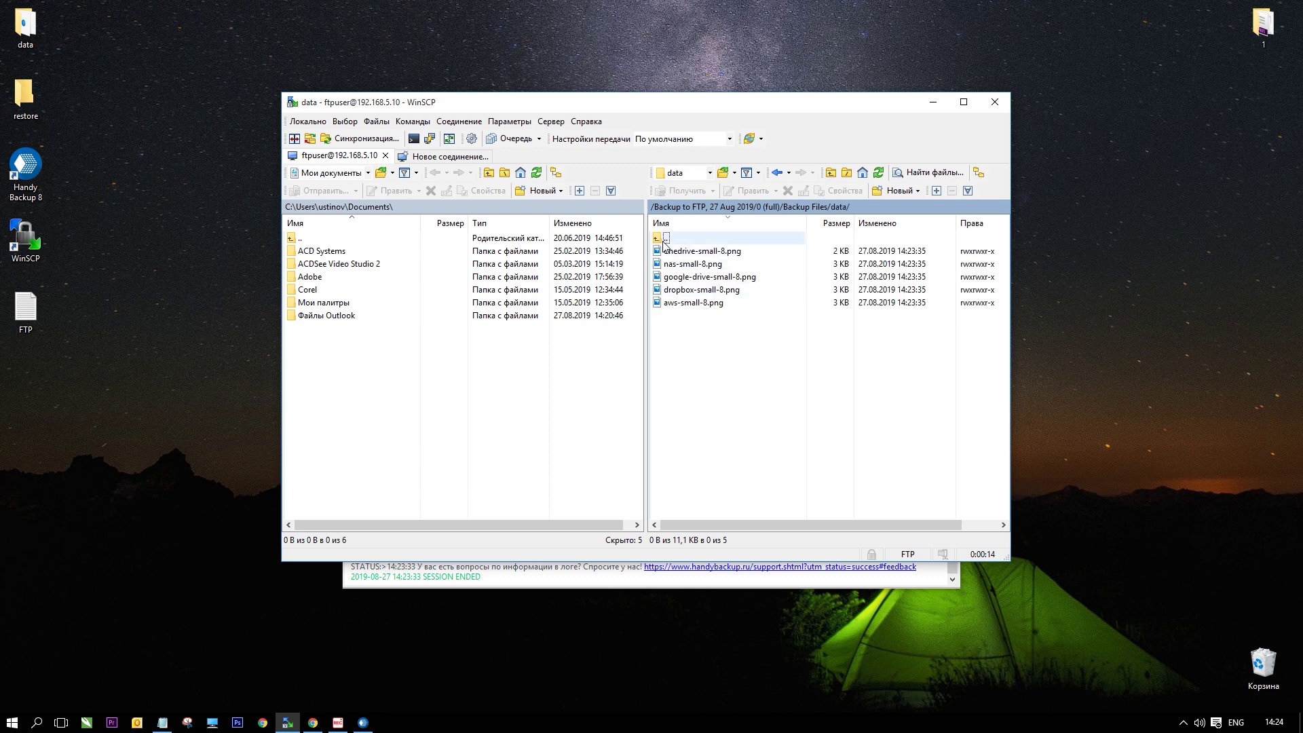
Step: Go back up to the 0 (full) folder, select the backup.hbi index file, and minimize WinSCP to return to Handy Backup
double_click(665, 239)
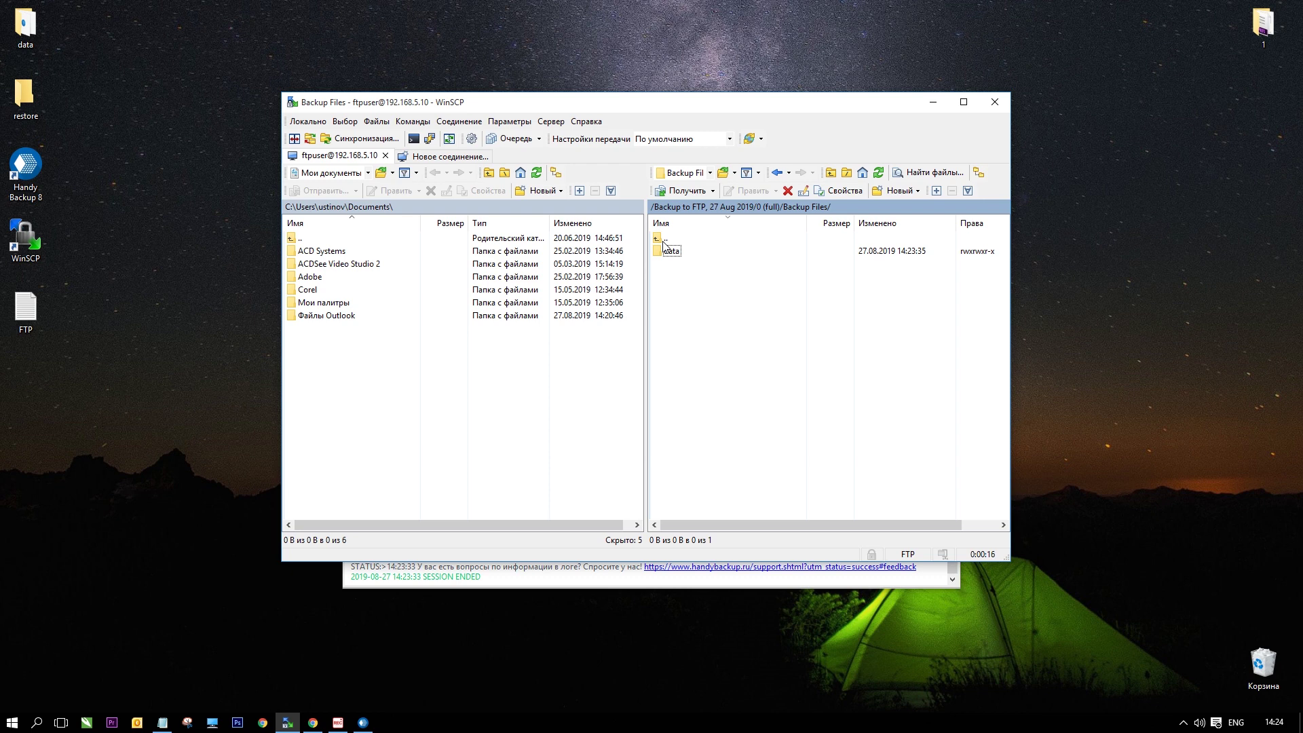
double_click(664, 239)
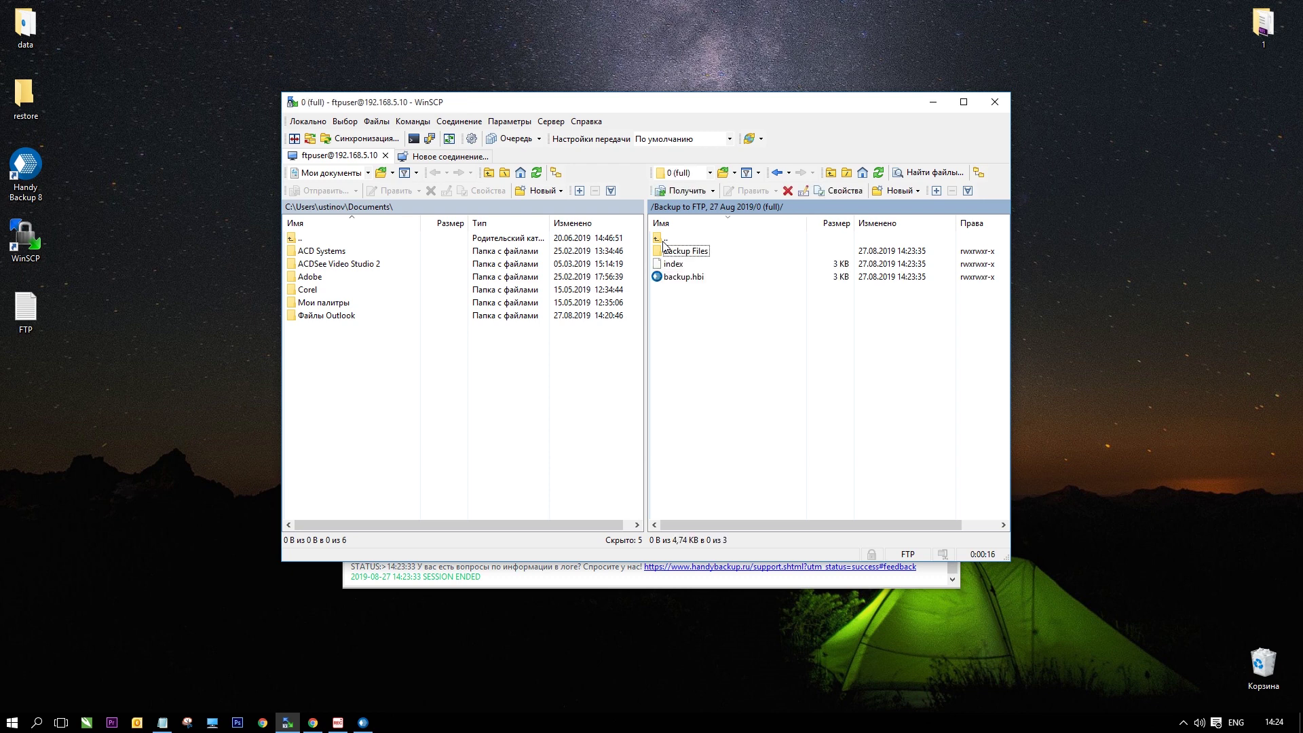
click(683, 277)
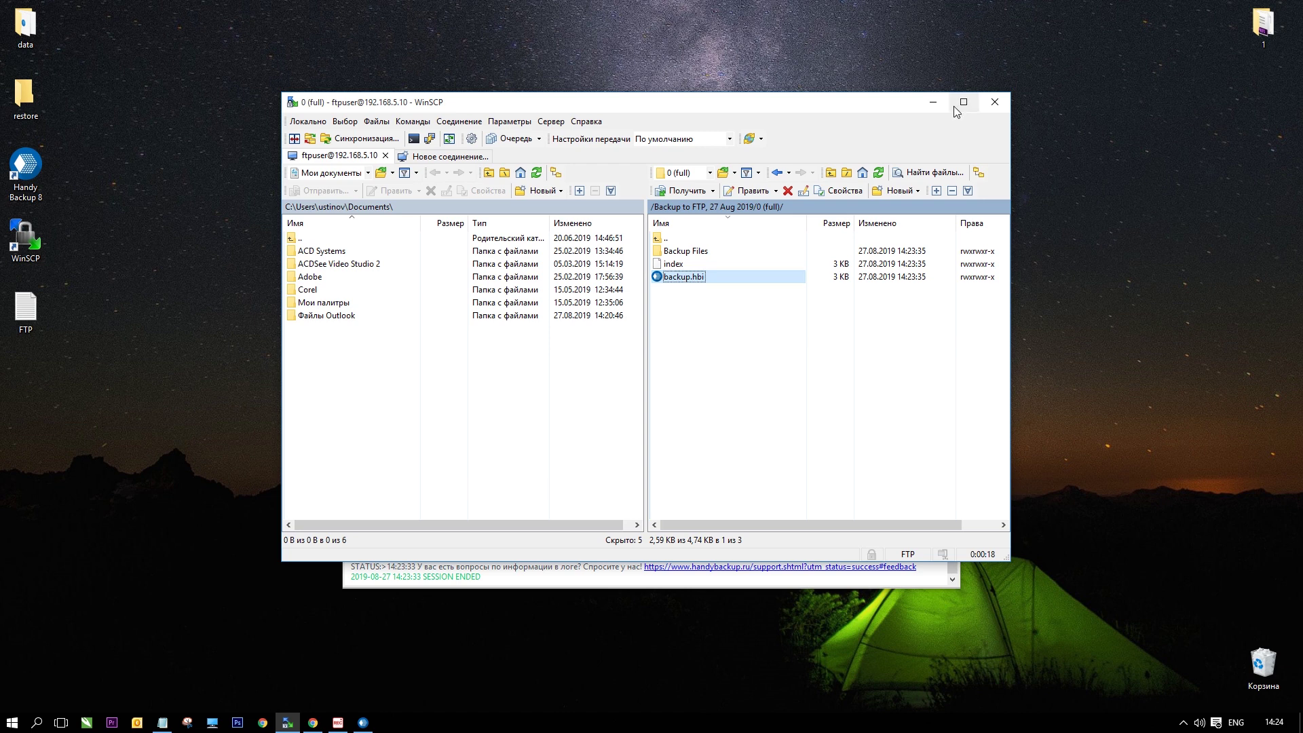
click(933, 104)
click(931, 110)
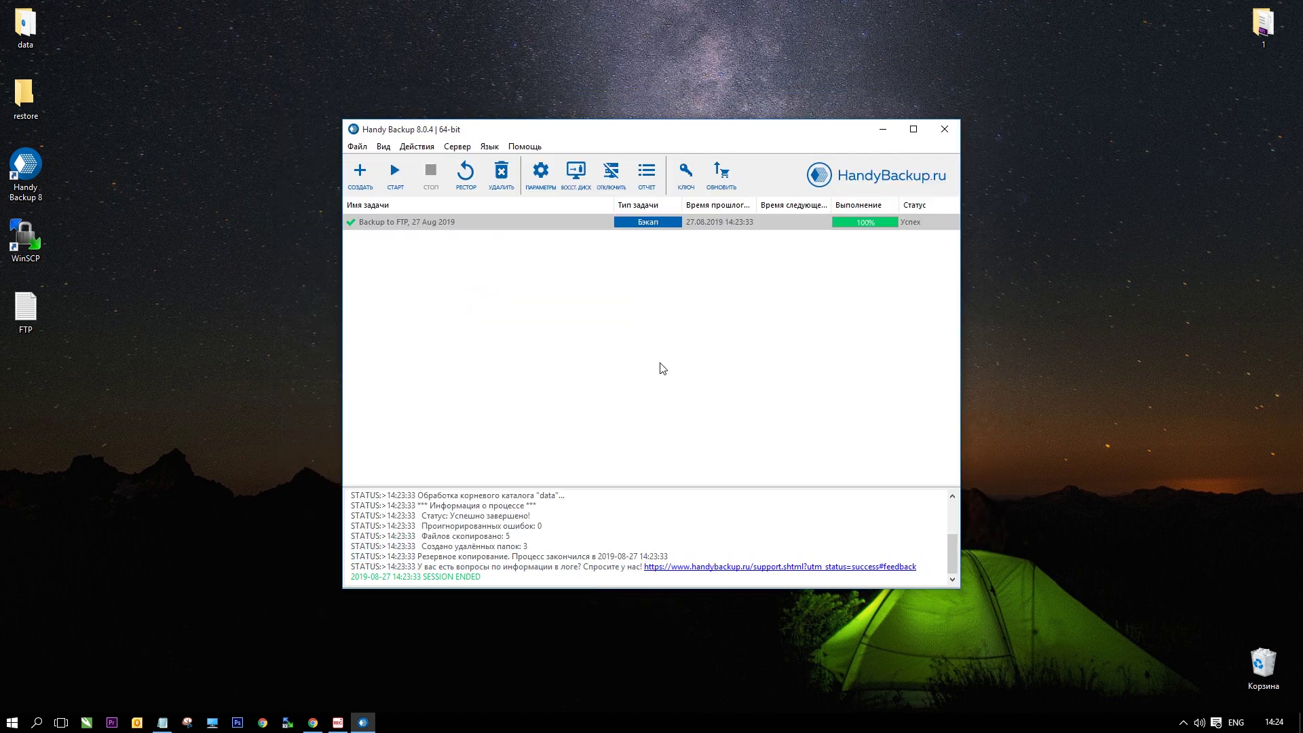
Step: Start a new task of the data restore type (Восстановить данные) with advanced mode enabled and continue to the index file choice
click(365, 188)
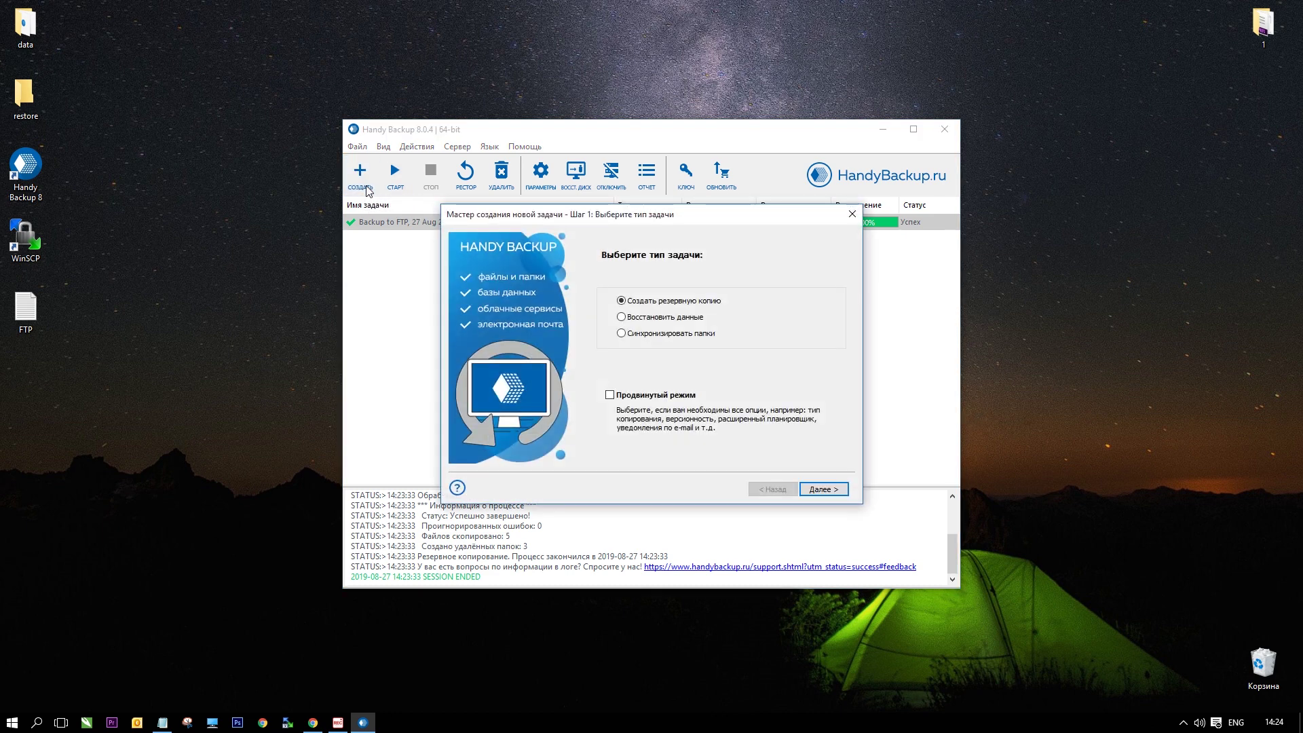
click(652, 319)
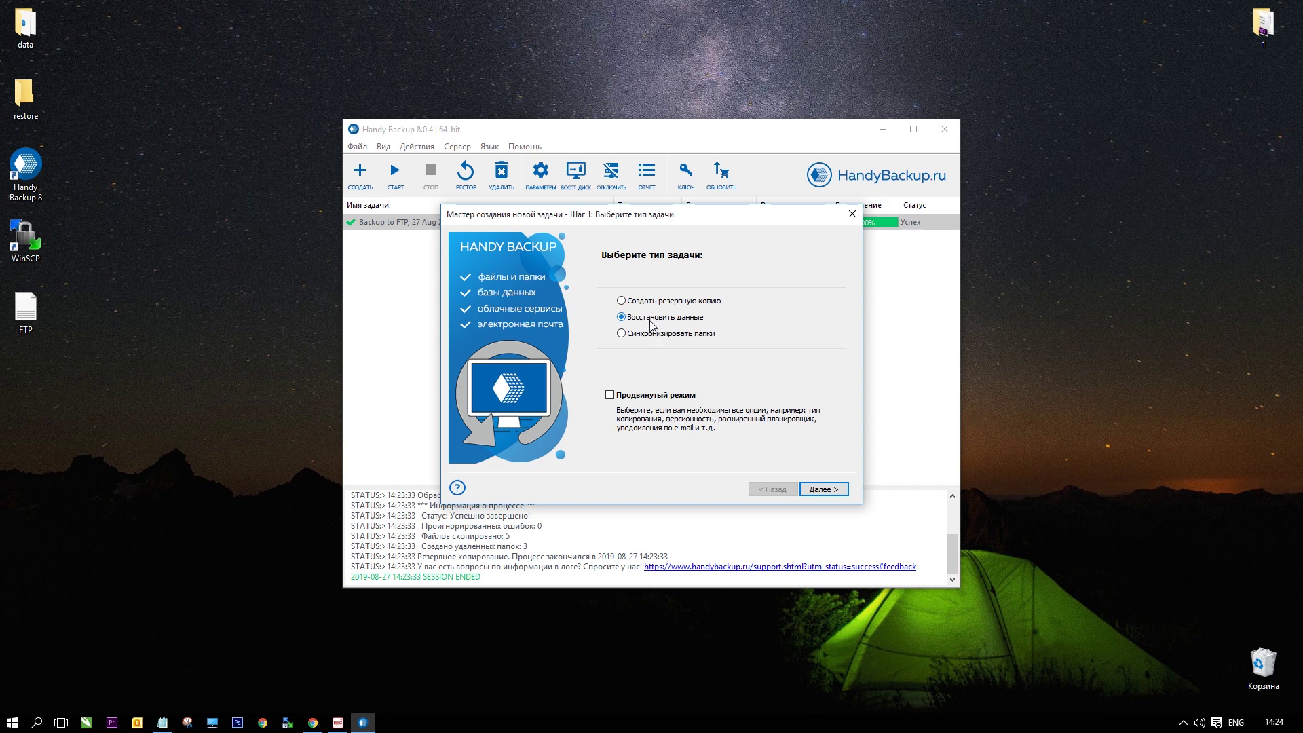
click(670, 395)
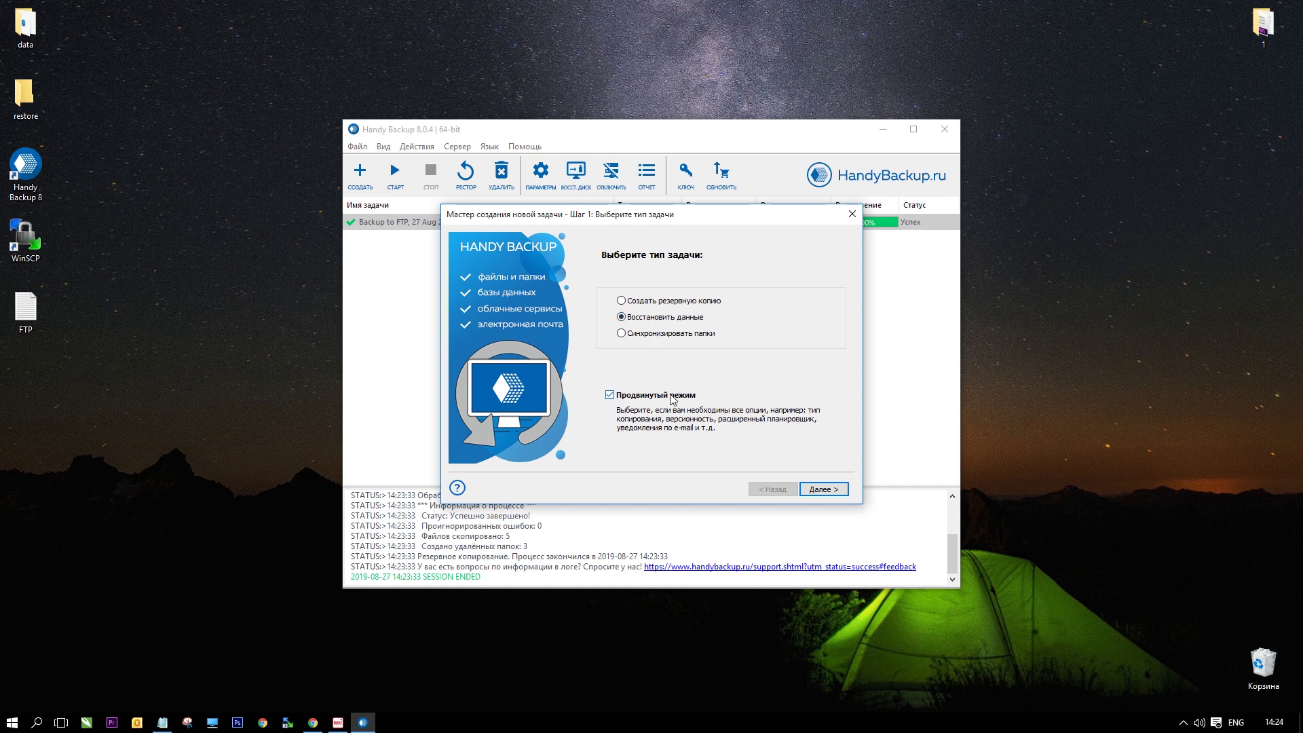
click(827, 490)
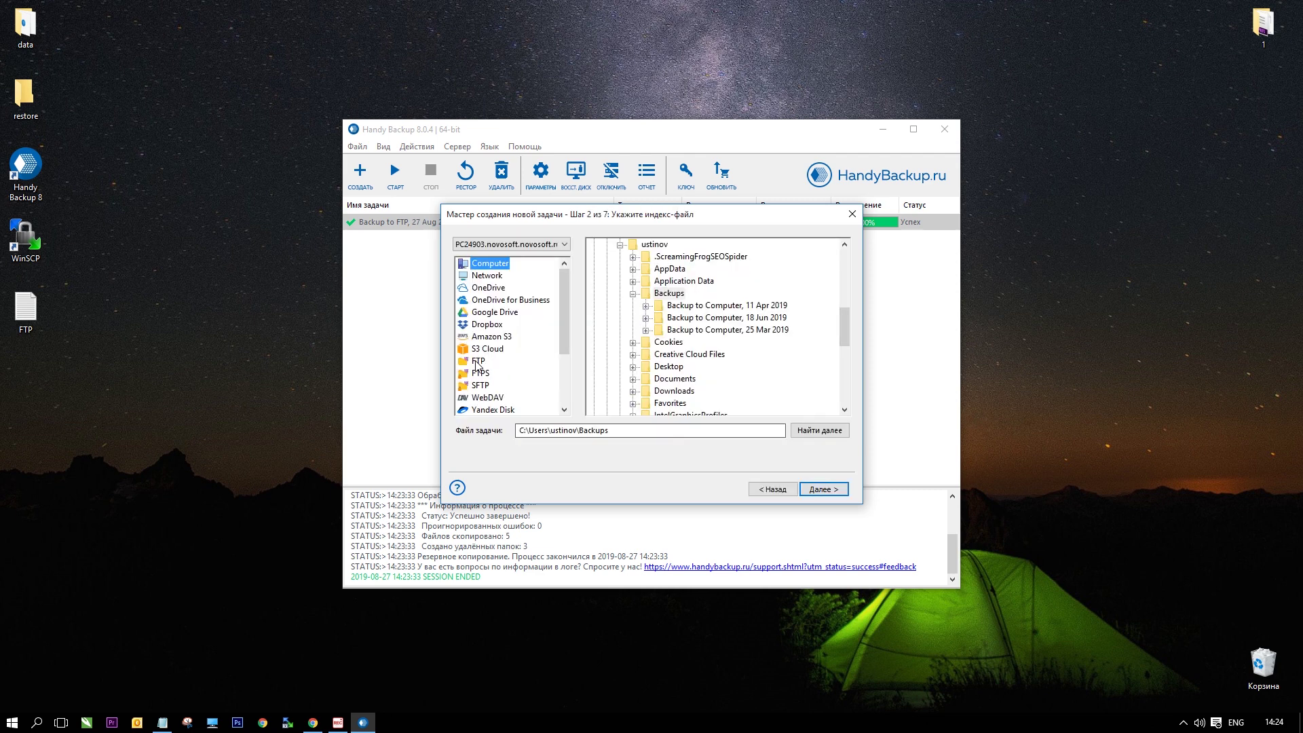
Step: Choose backup.hbi from the FTP connection's Backup to FTP, 27 Aug 2019 / 0 (full) folder as the restore index file and continue
click(478, 362)
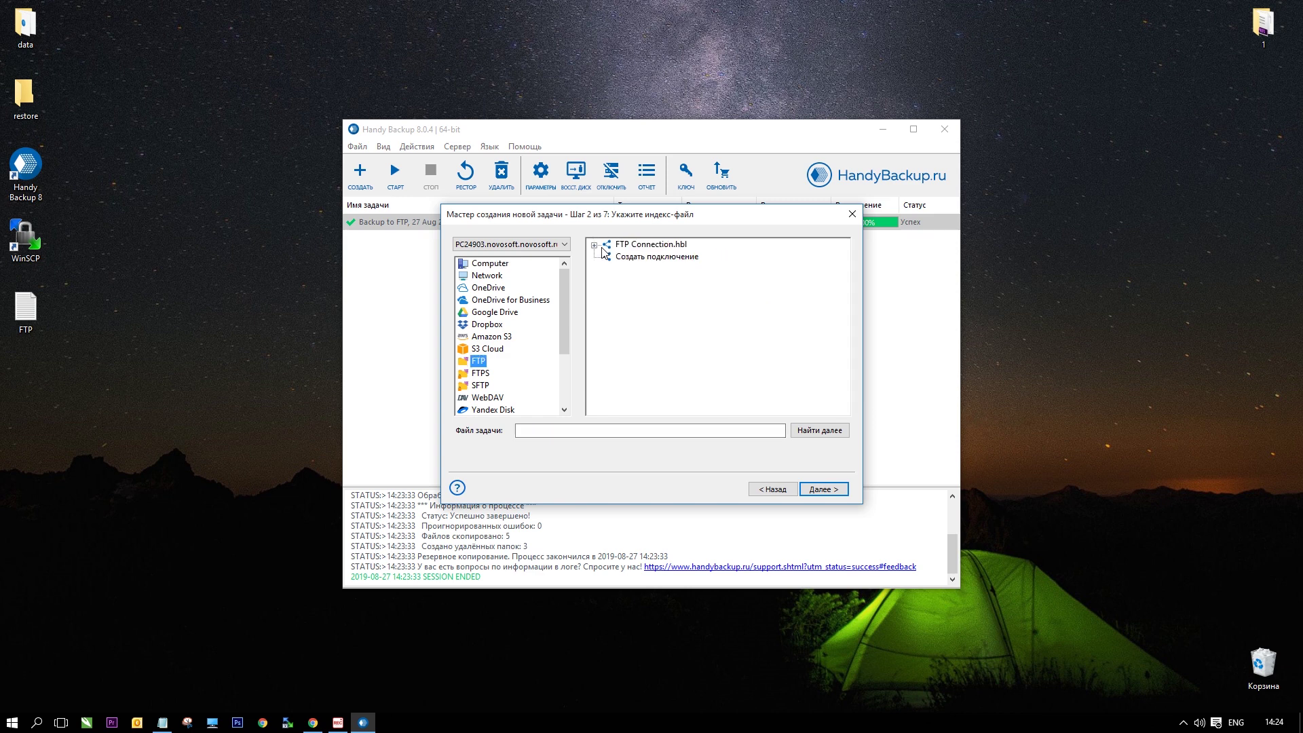
click(594, 245)
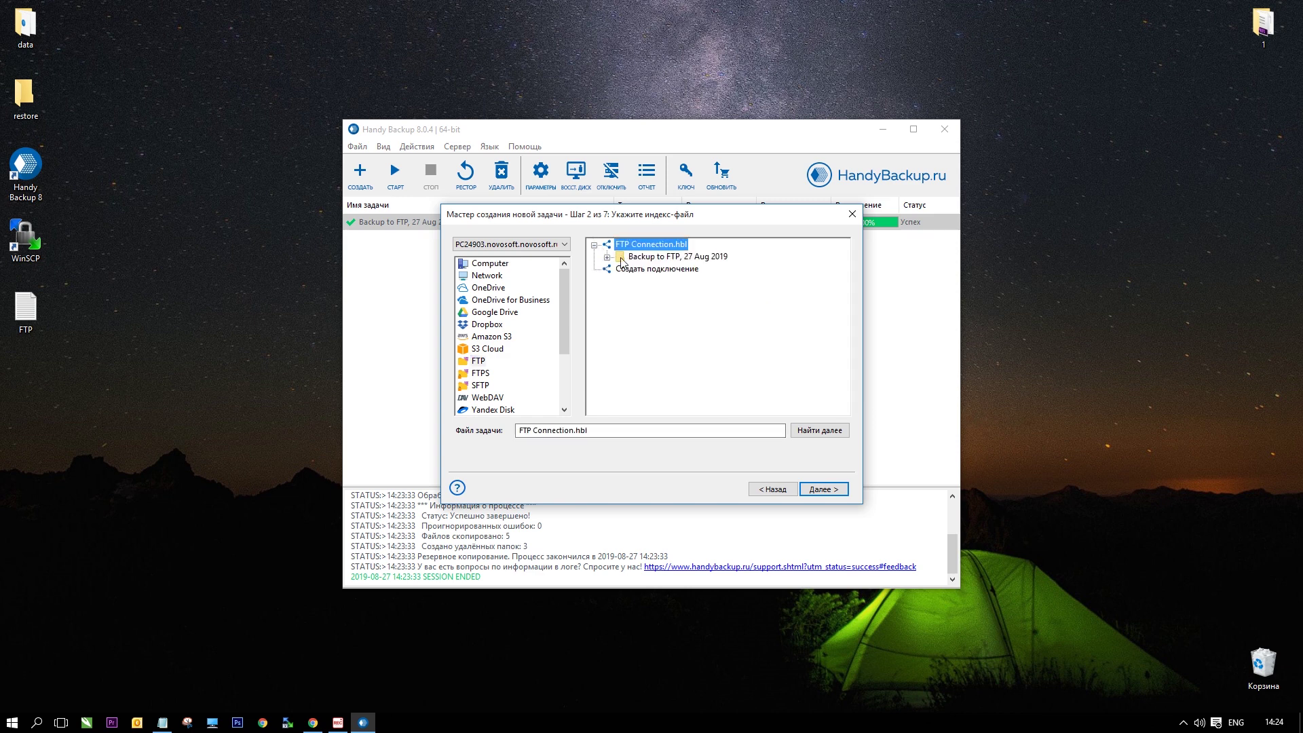
click(607, 257)
click(619, 270)
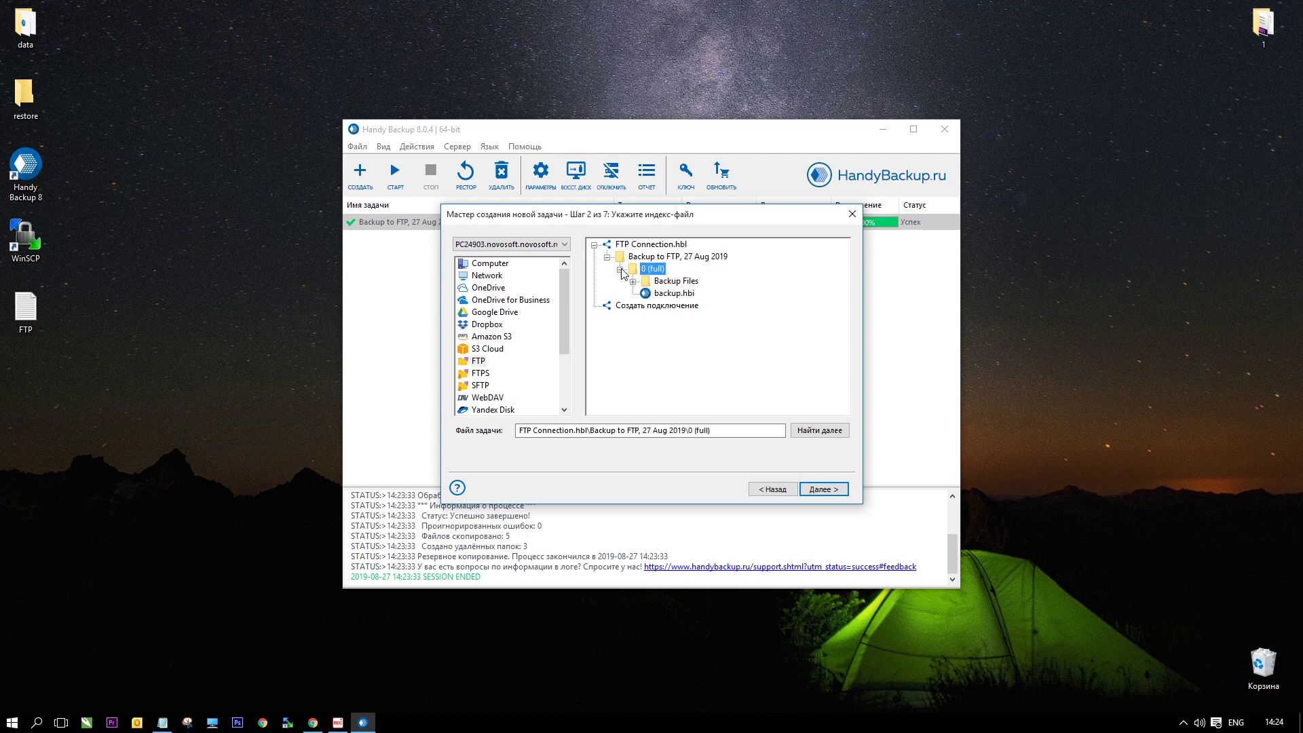
click(667, 295)
click(823, 490)
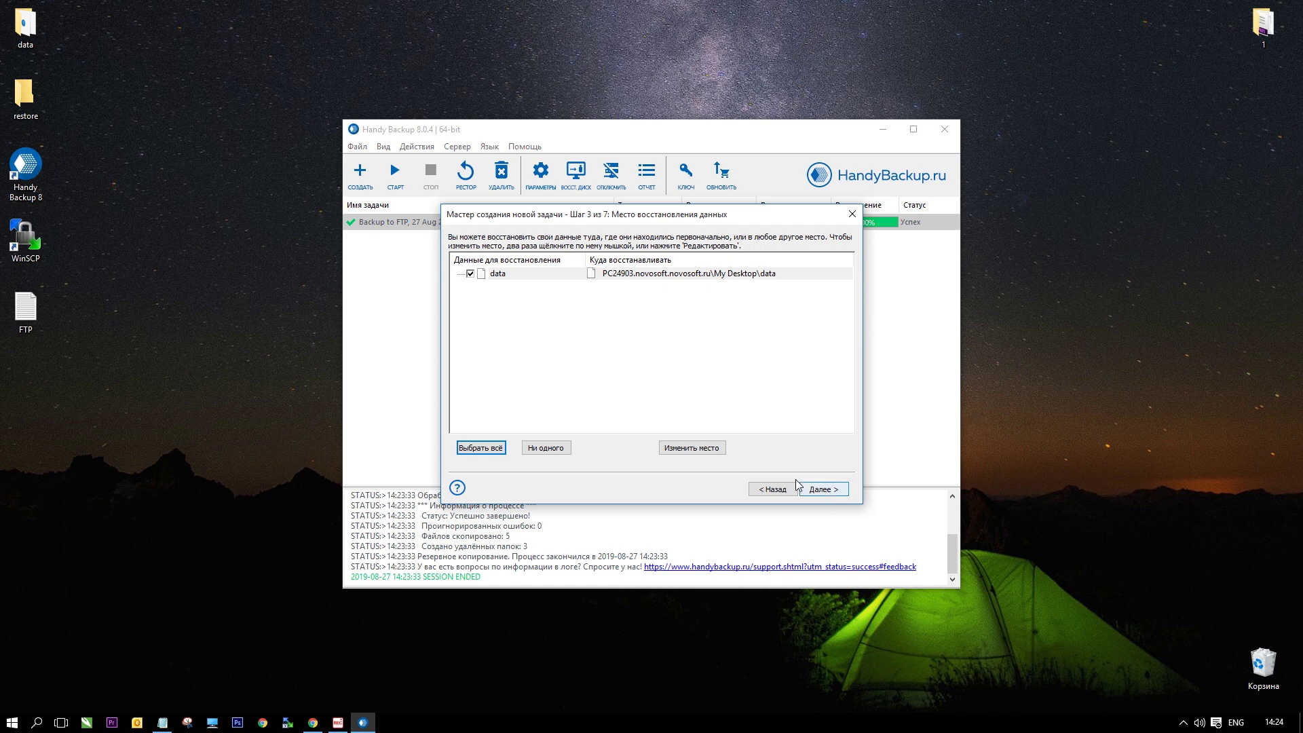
Step: Change the restore location of the data folder to the restore folder in My Desktop
click(618, 273)
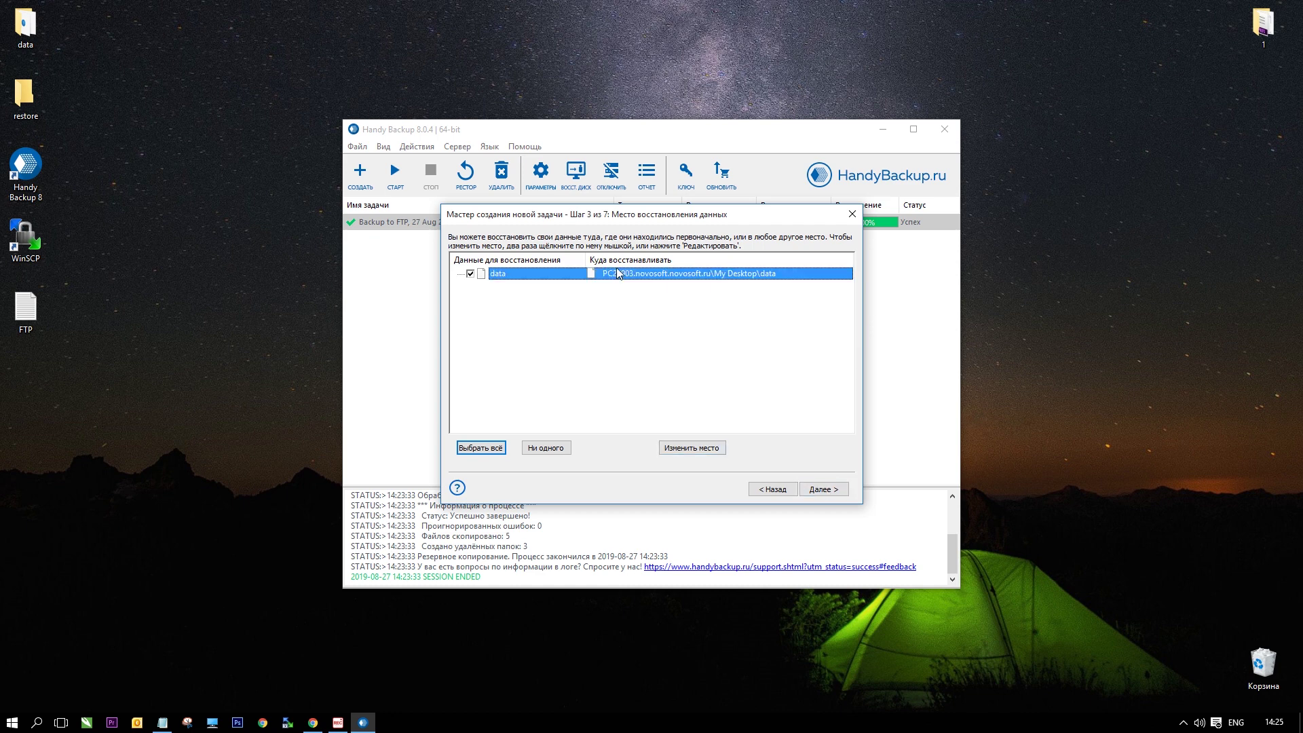
click(709, 449)
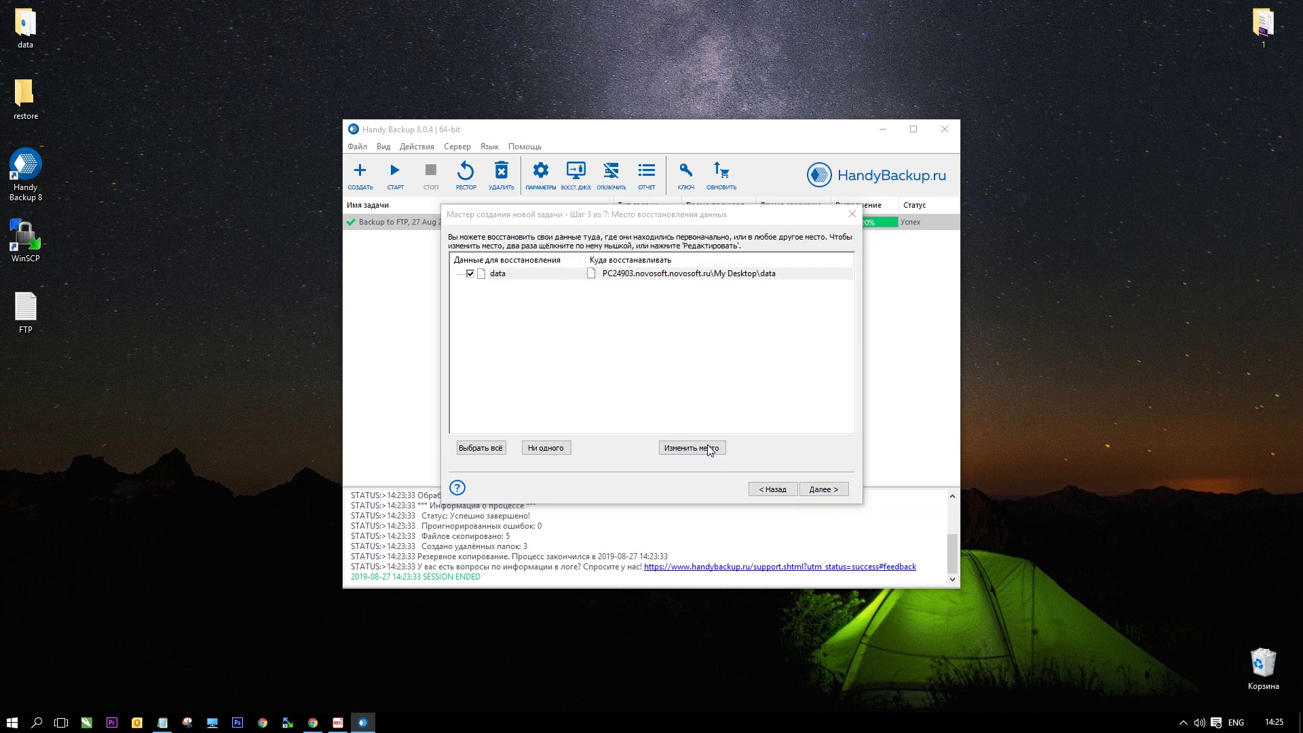
scroll(523, 364, down, 9)
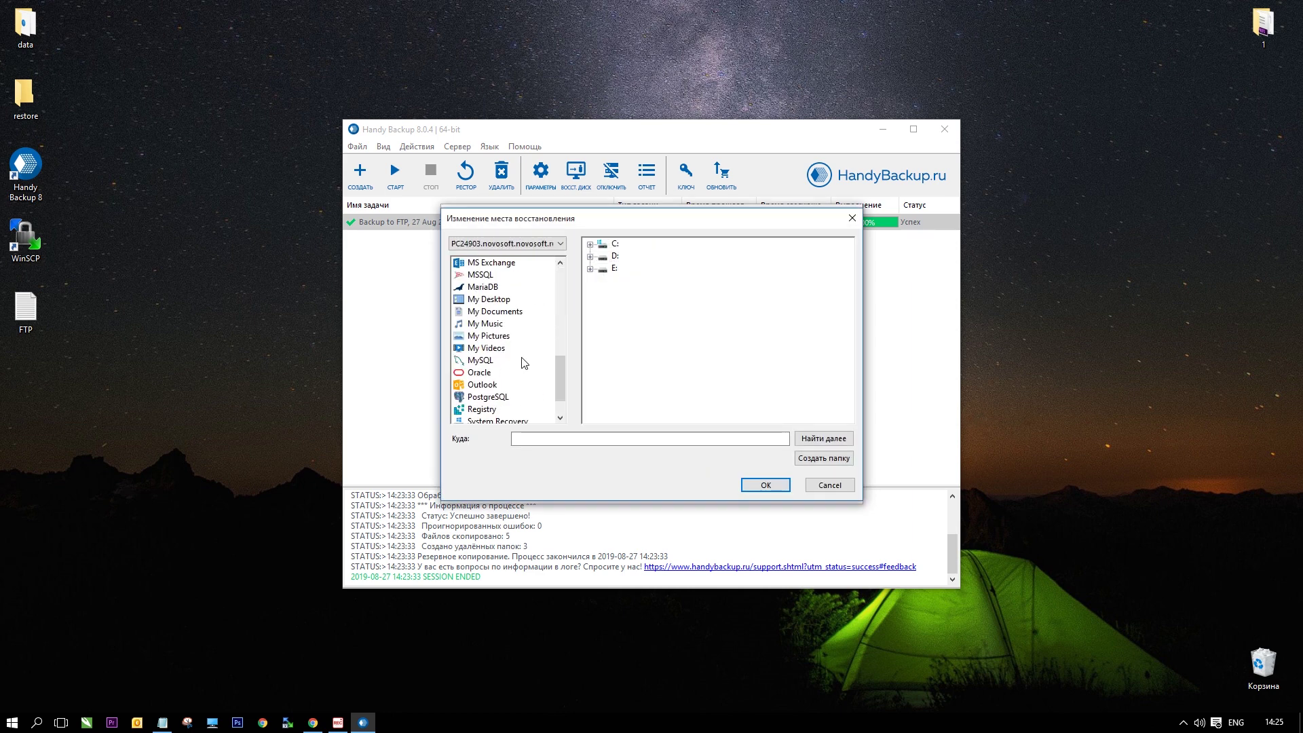
click(502, 302)
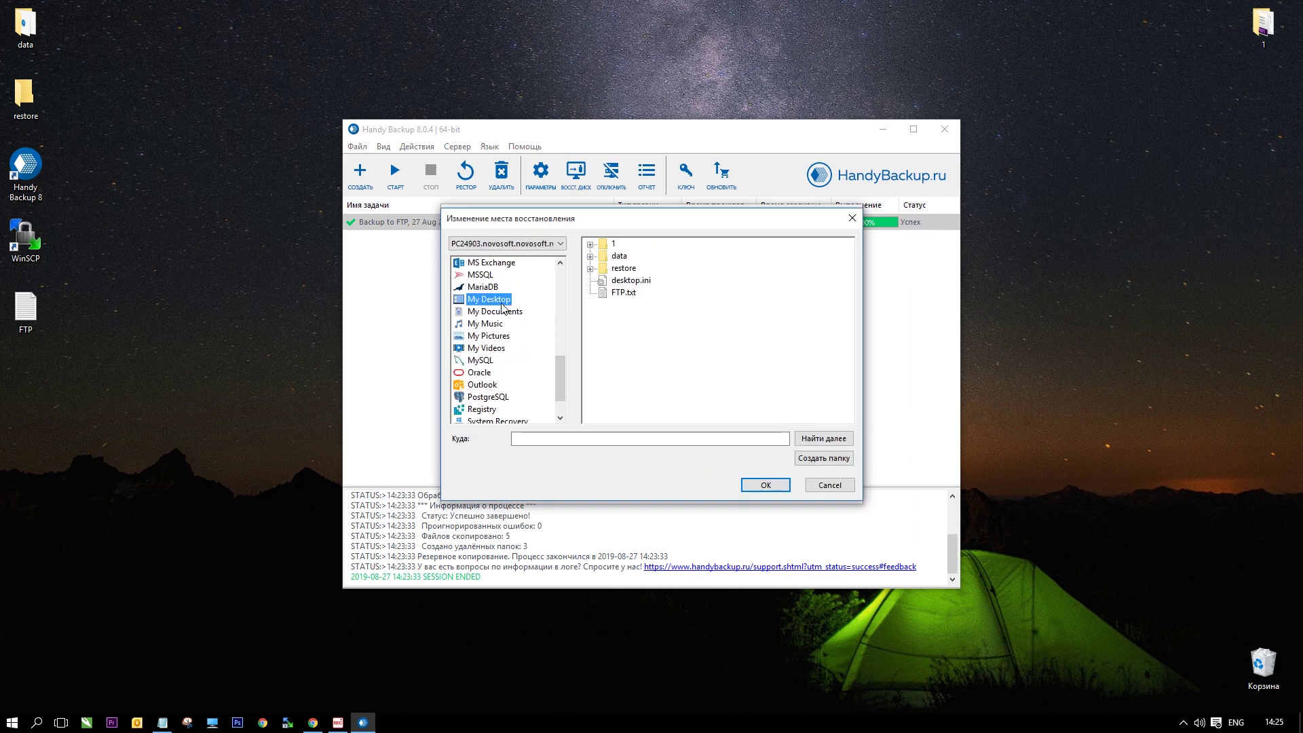
click(614, 269)
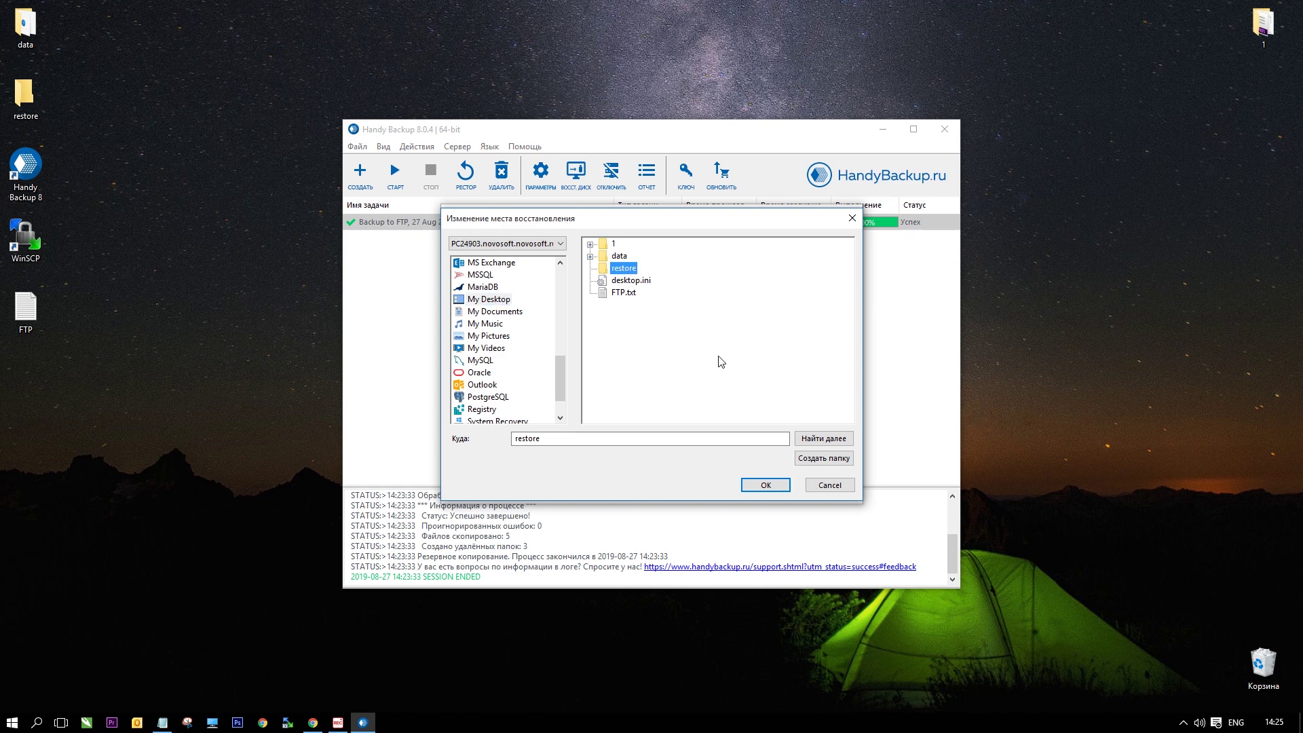
click(778, 487)
click(778, 486)
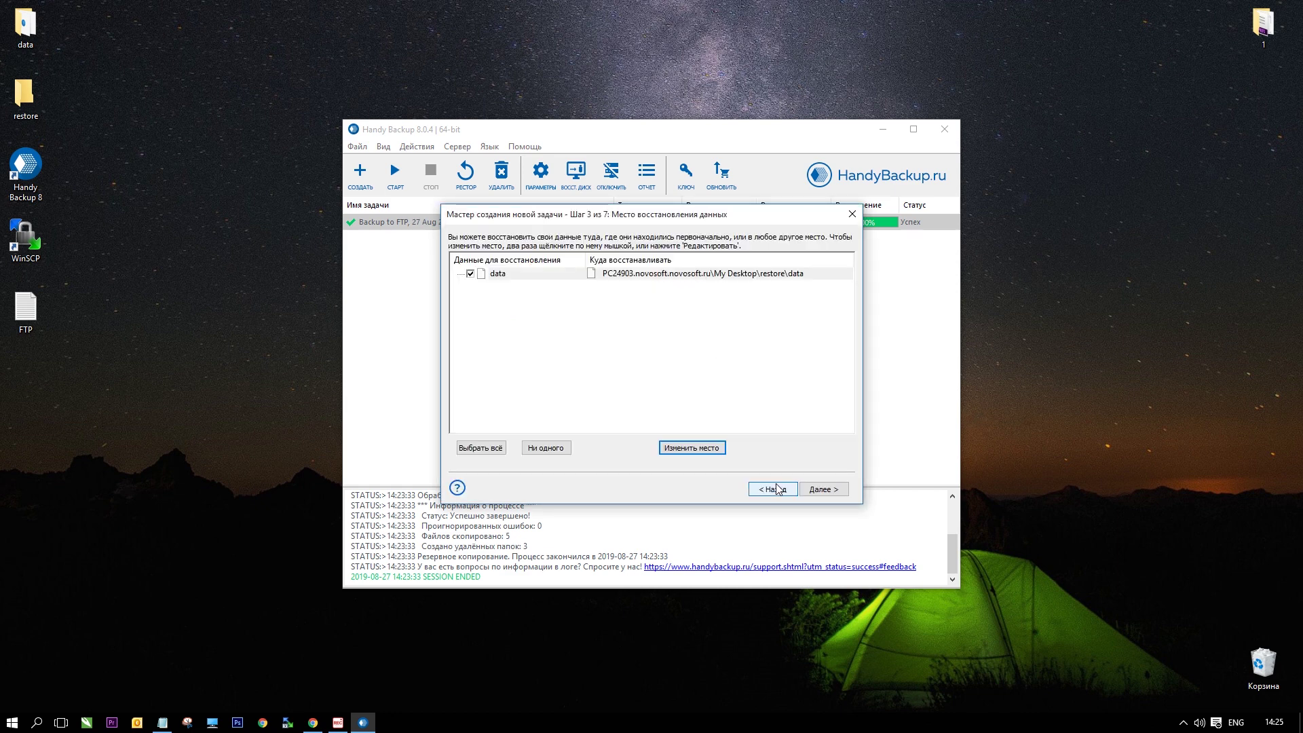
Step: Accept the restore location and keep full restore, no schedule and no linked programs or notifications, proceeding to the task name
click(847, 491)
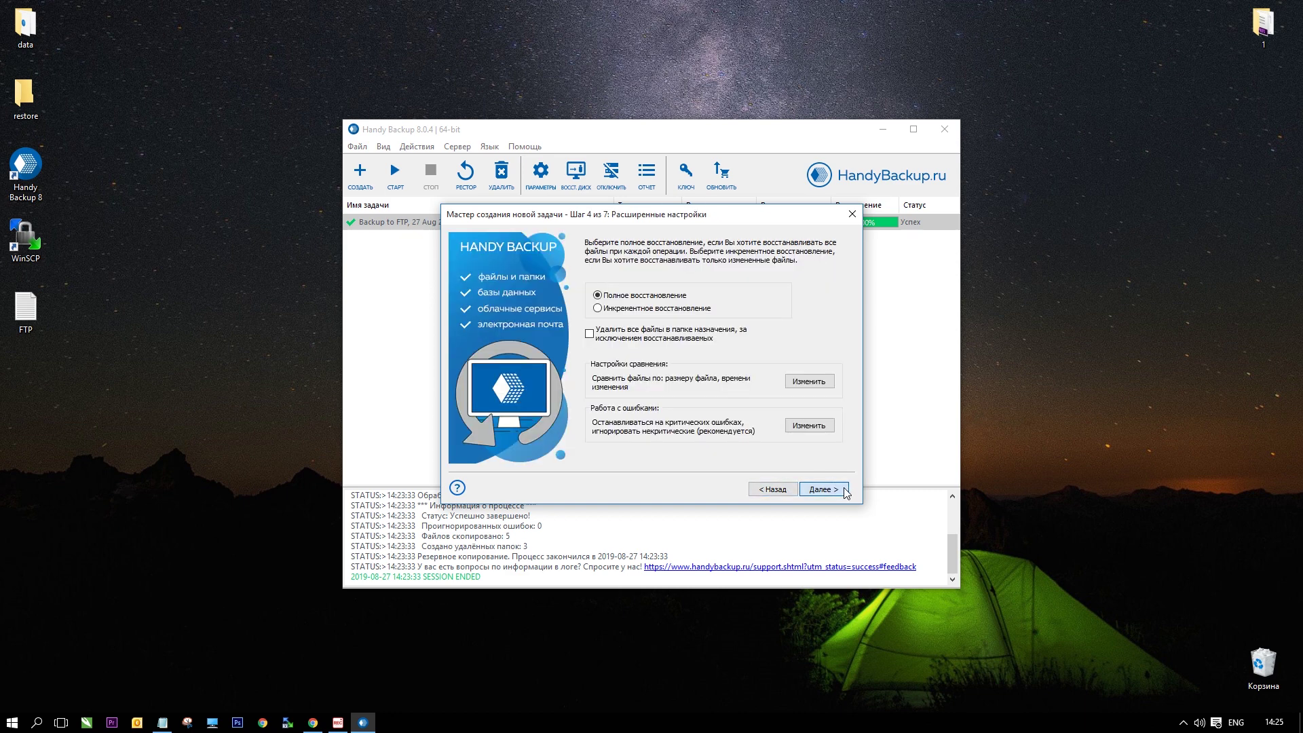
click(847, 491)
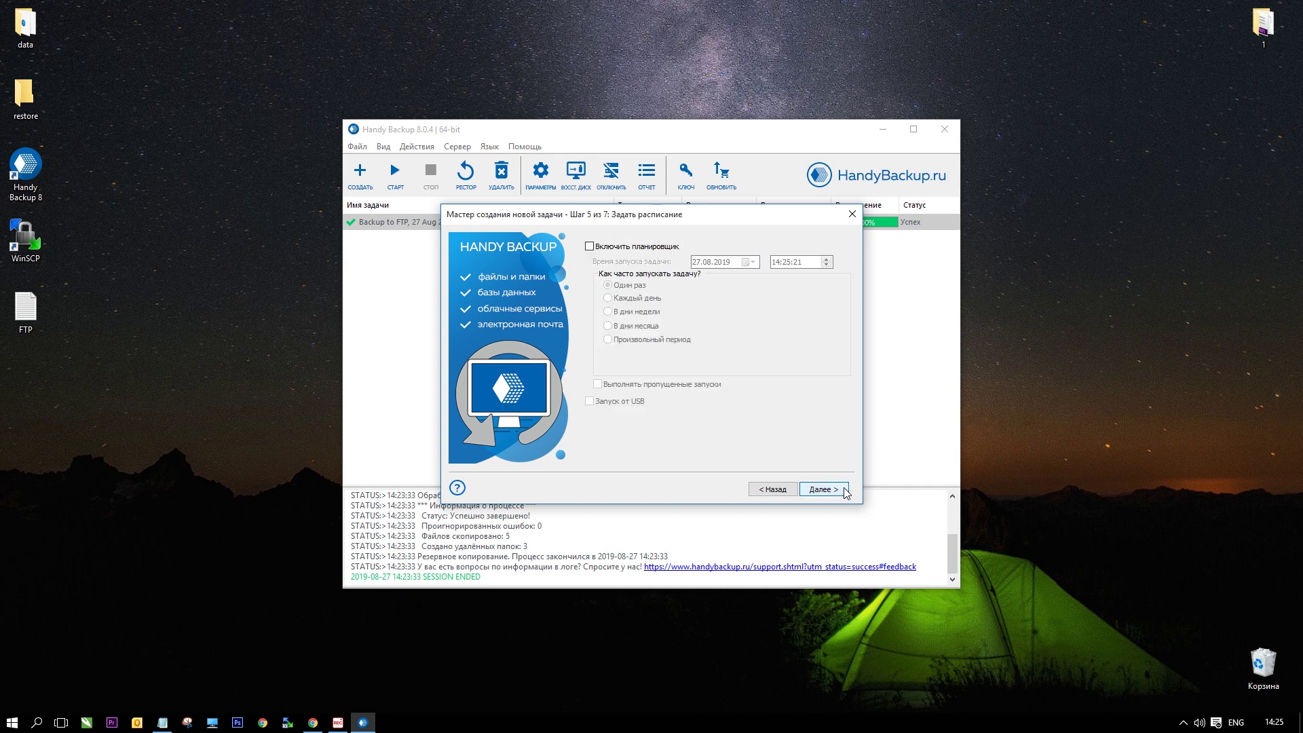
click(846, 492)
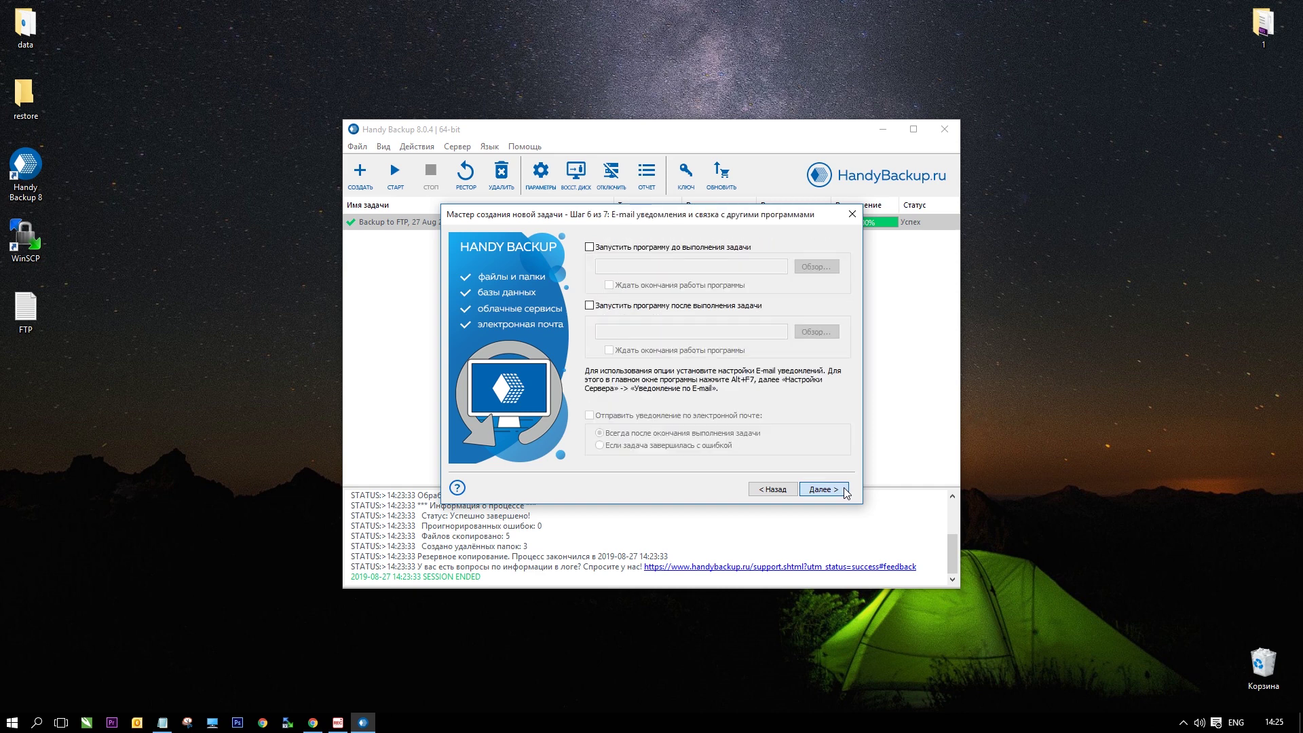
click(846, 491)
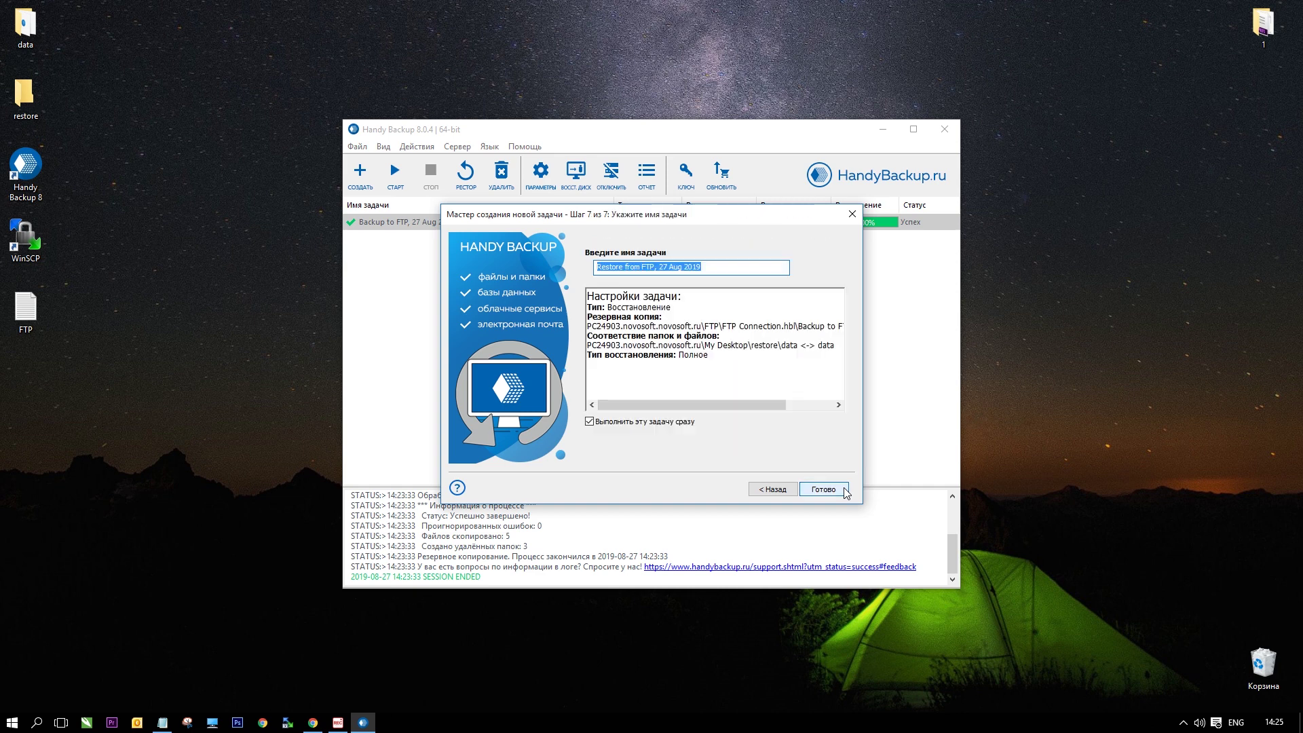
Step: Review the restore task's name, type, source and destination, finish creating it with immediate execution enabled, and slightly enlarge the log area
click(699, 268)
drag(707, 271, 575, 276)
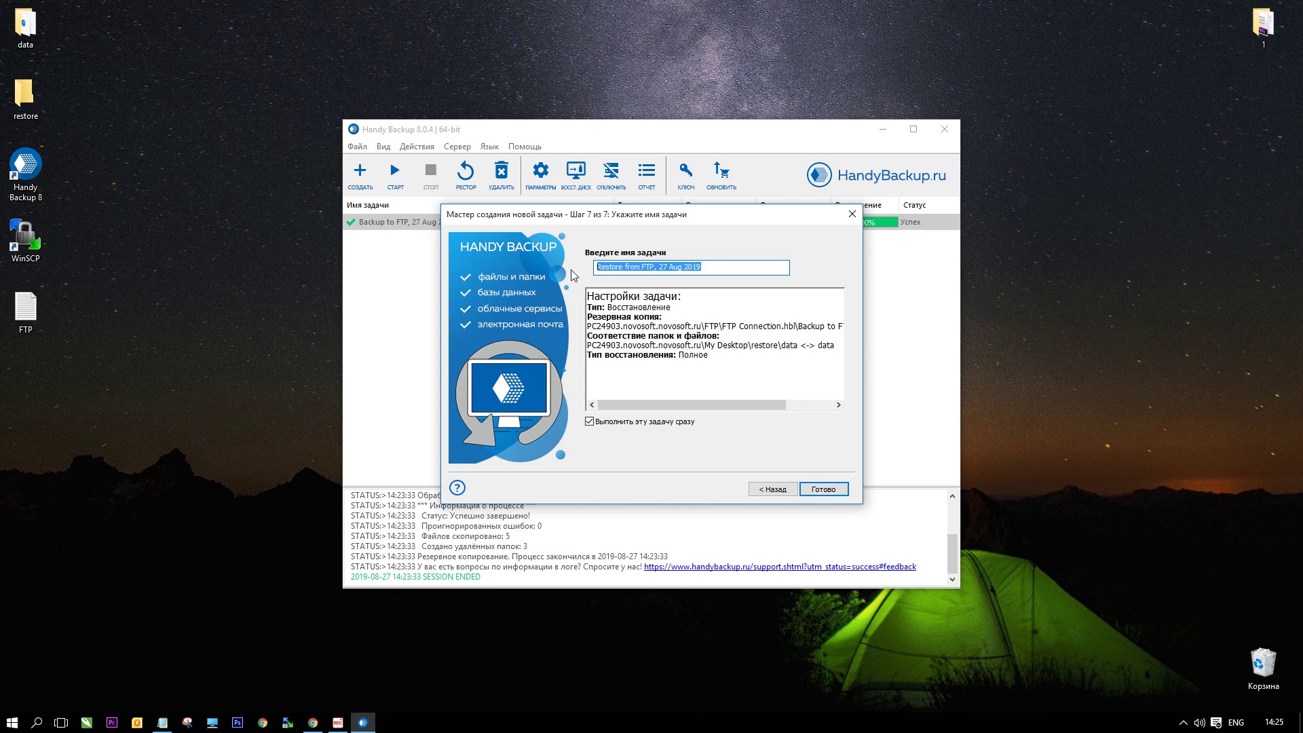
drag(670, 307, 815, 345)
double_click(685, 355)
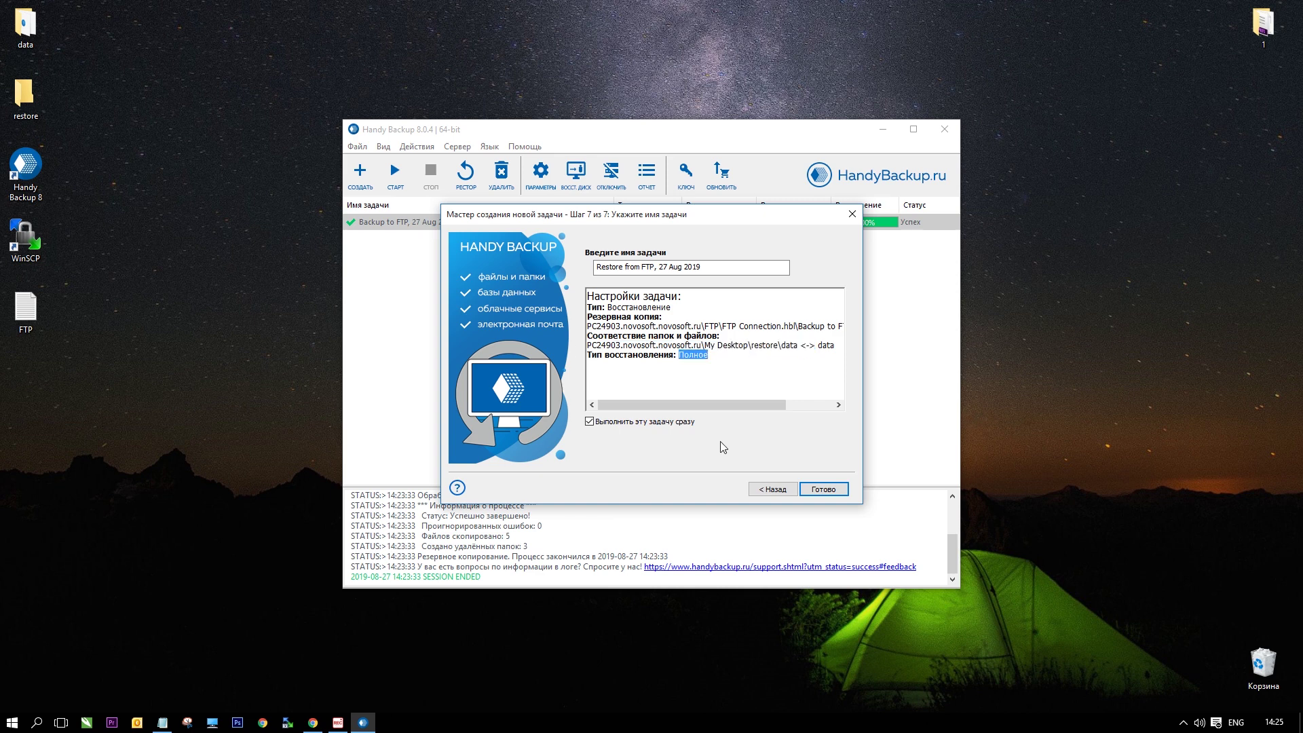
click(631, 422)
click(820, 488)
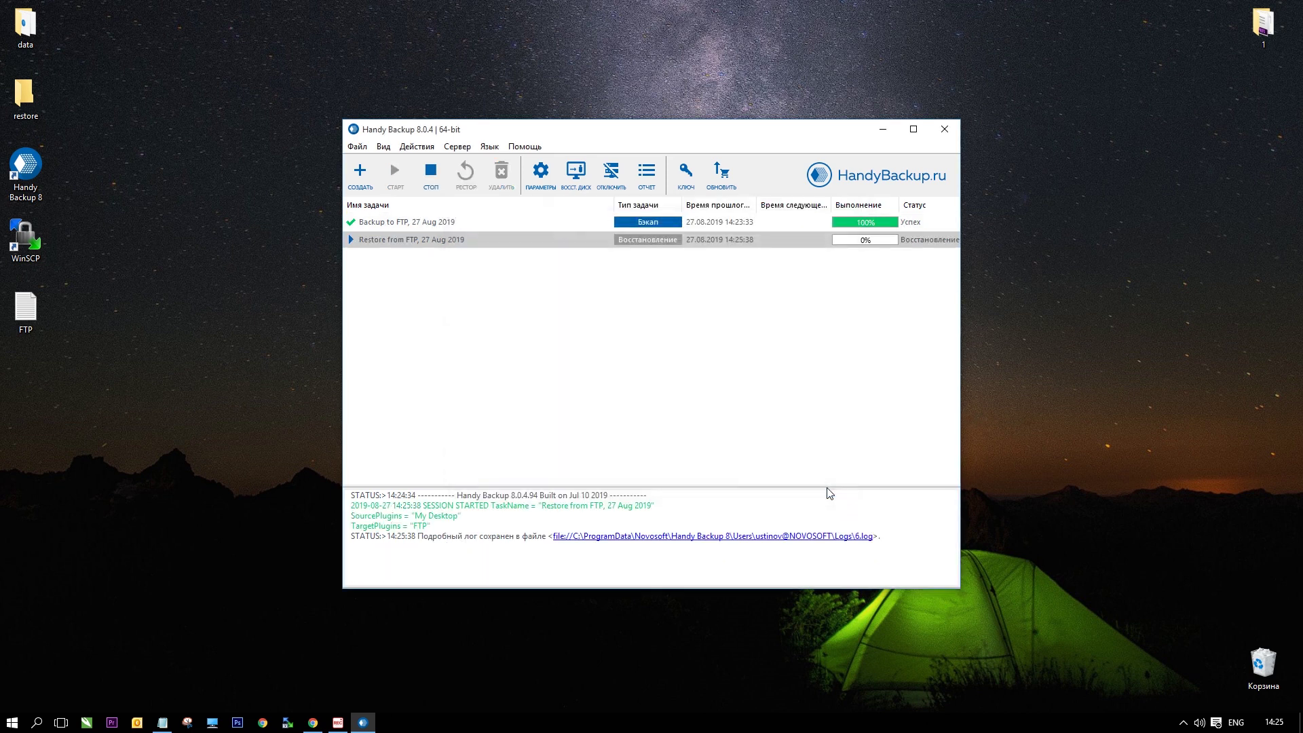
drag(747, 487, 778, 482)
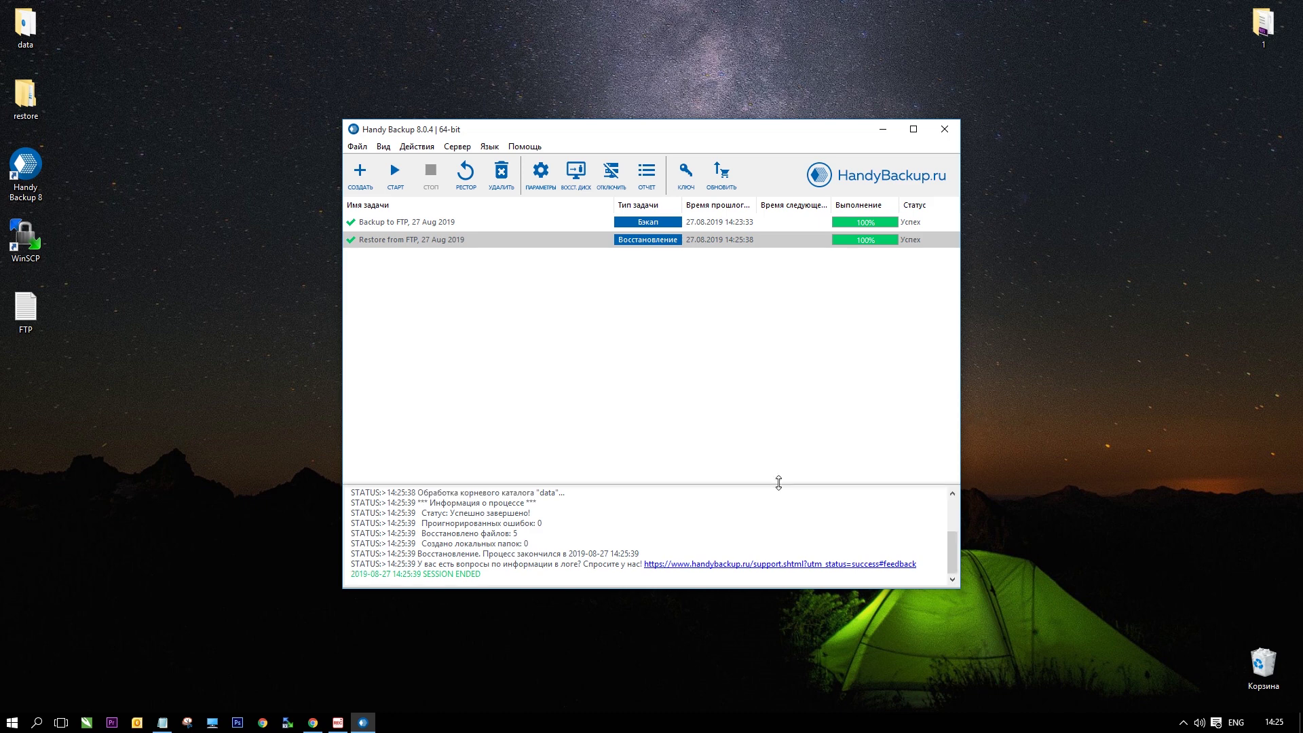
Step: Minimize Handy Backup, check the restored files in restore/data on the desktop by viewing the aws-small-8 image, and close the image and folder
click(882, 130)
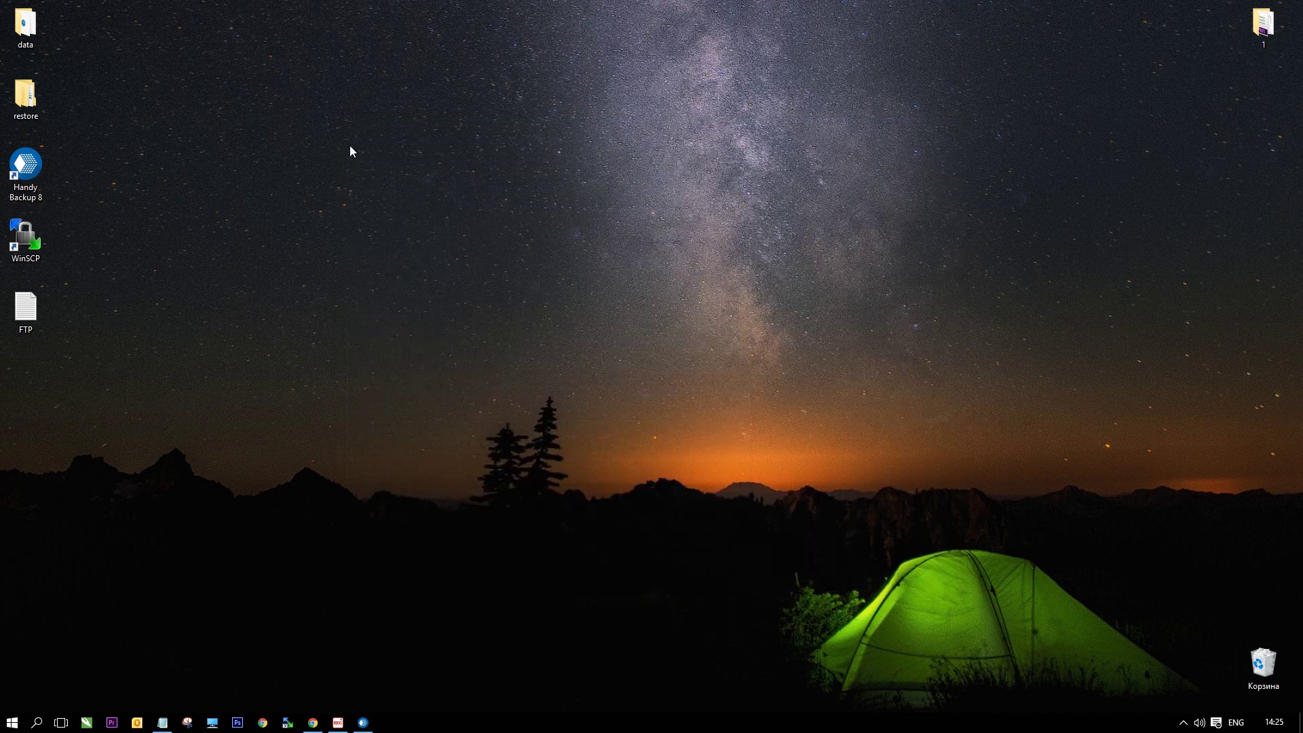
double_click(25, 95)
double_click(441, 181)
click(443, 184)
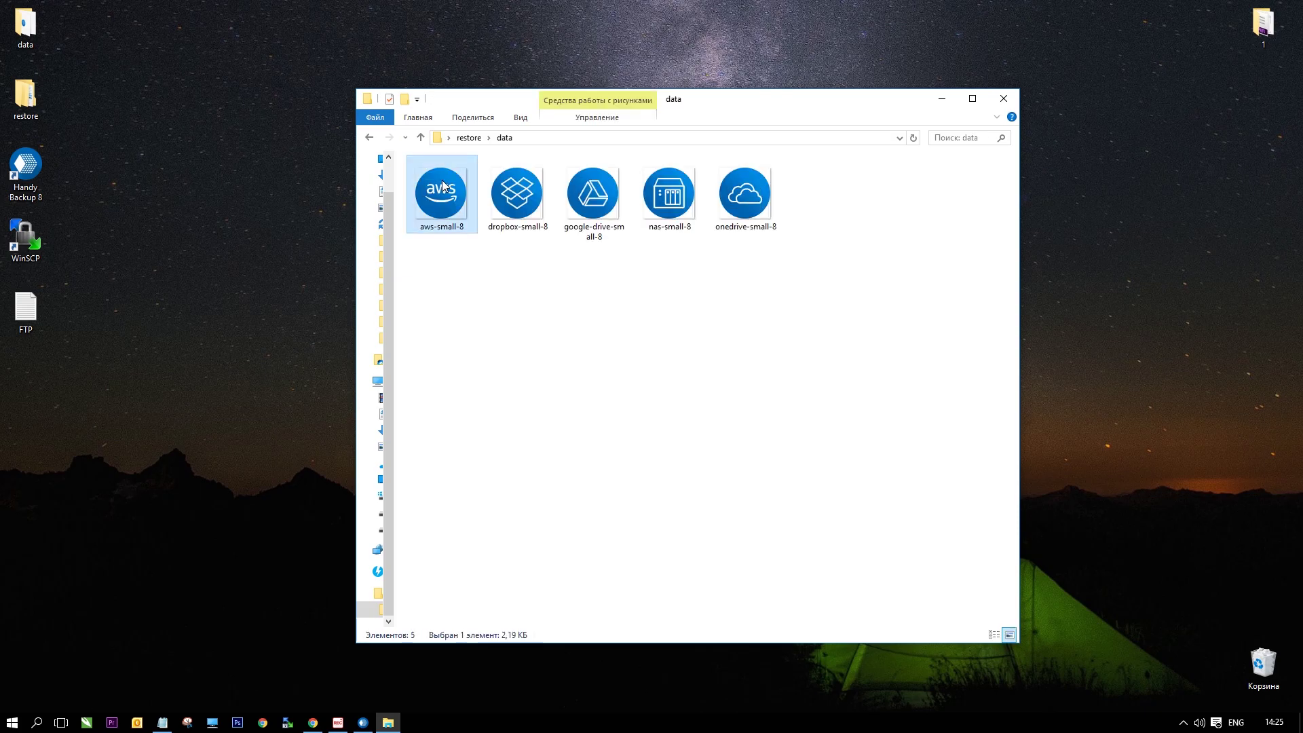
double_click(443, 185)
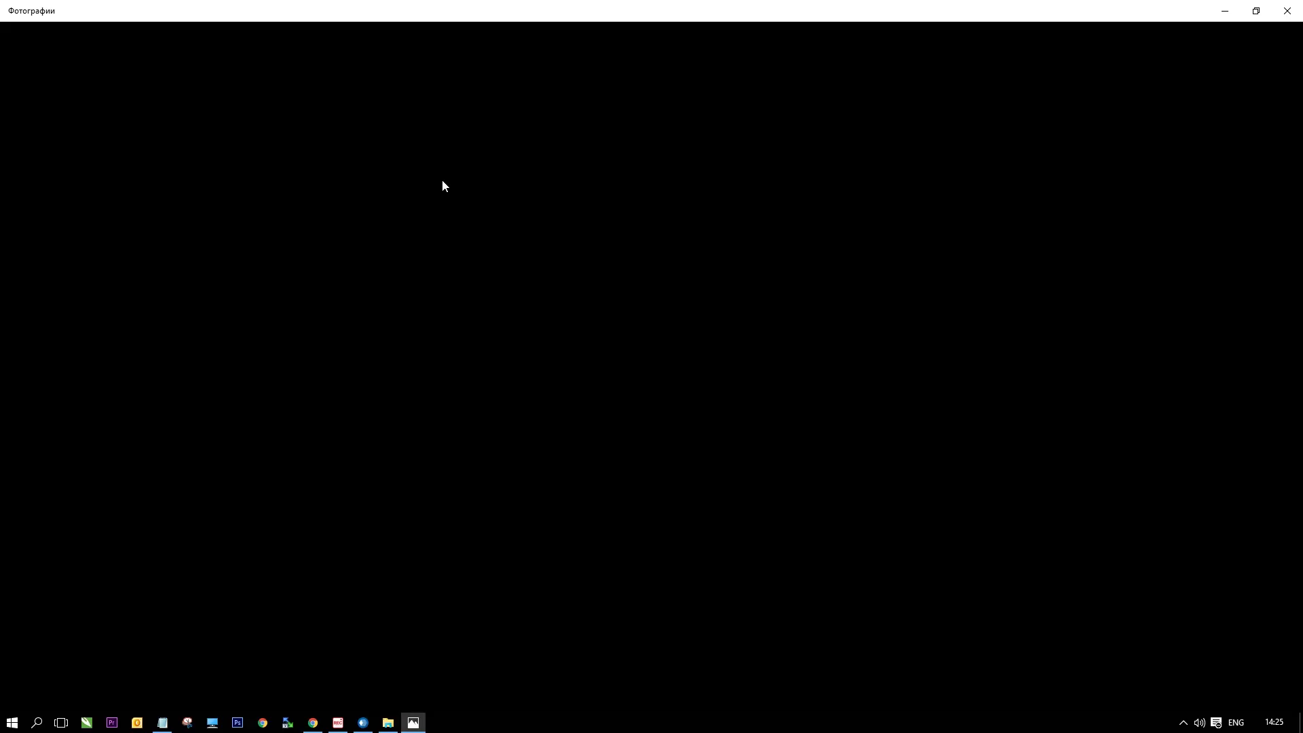
click(1287, 11)
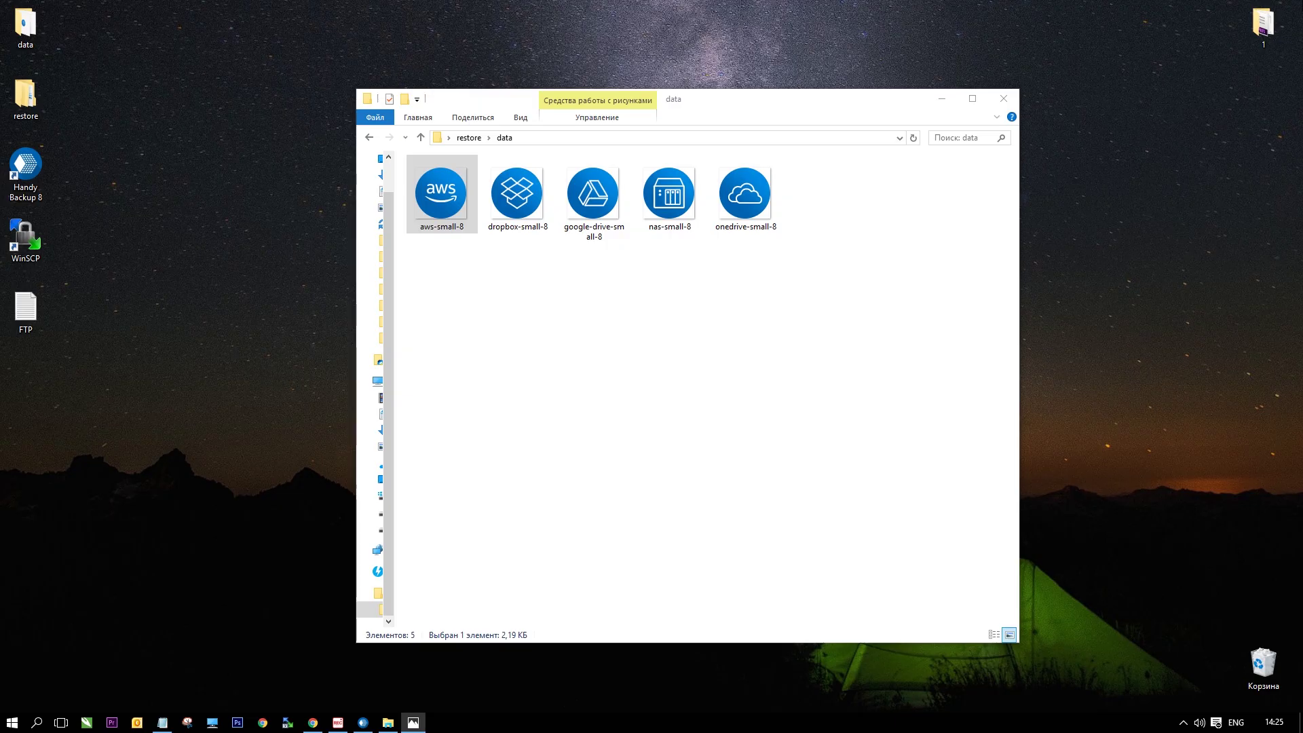
click(1004, 102)
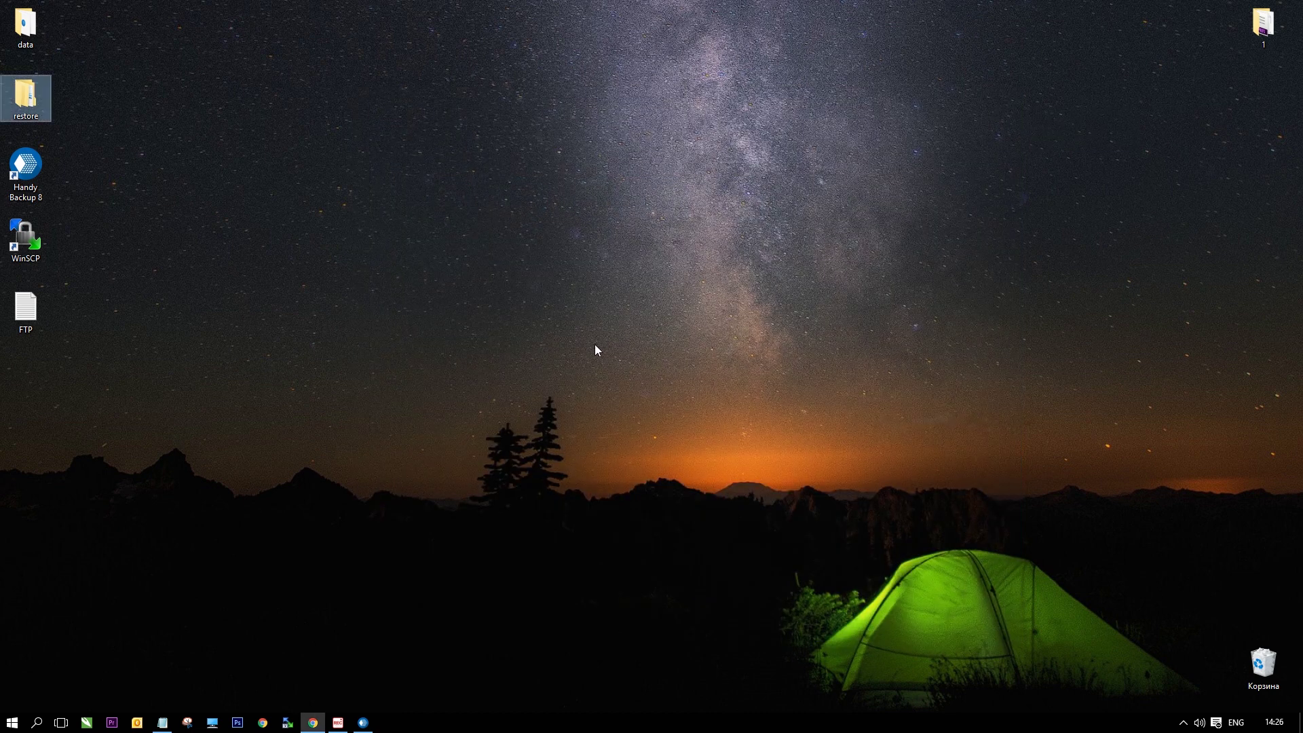